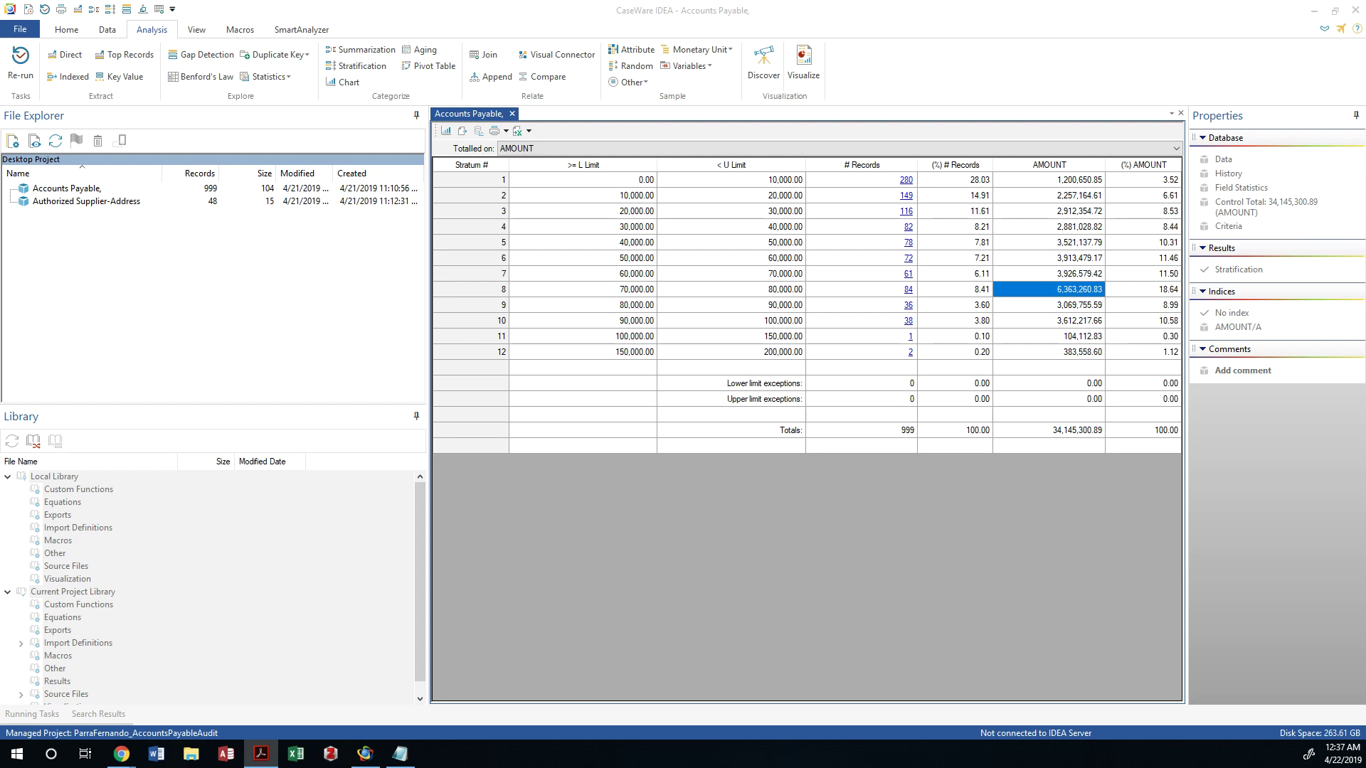
- Start a direct extraction from Accounts Payable named 'Unusual and High Payments' and open its criteria editor
click(71, 55)
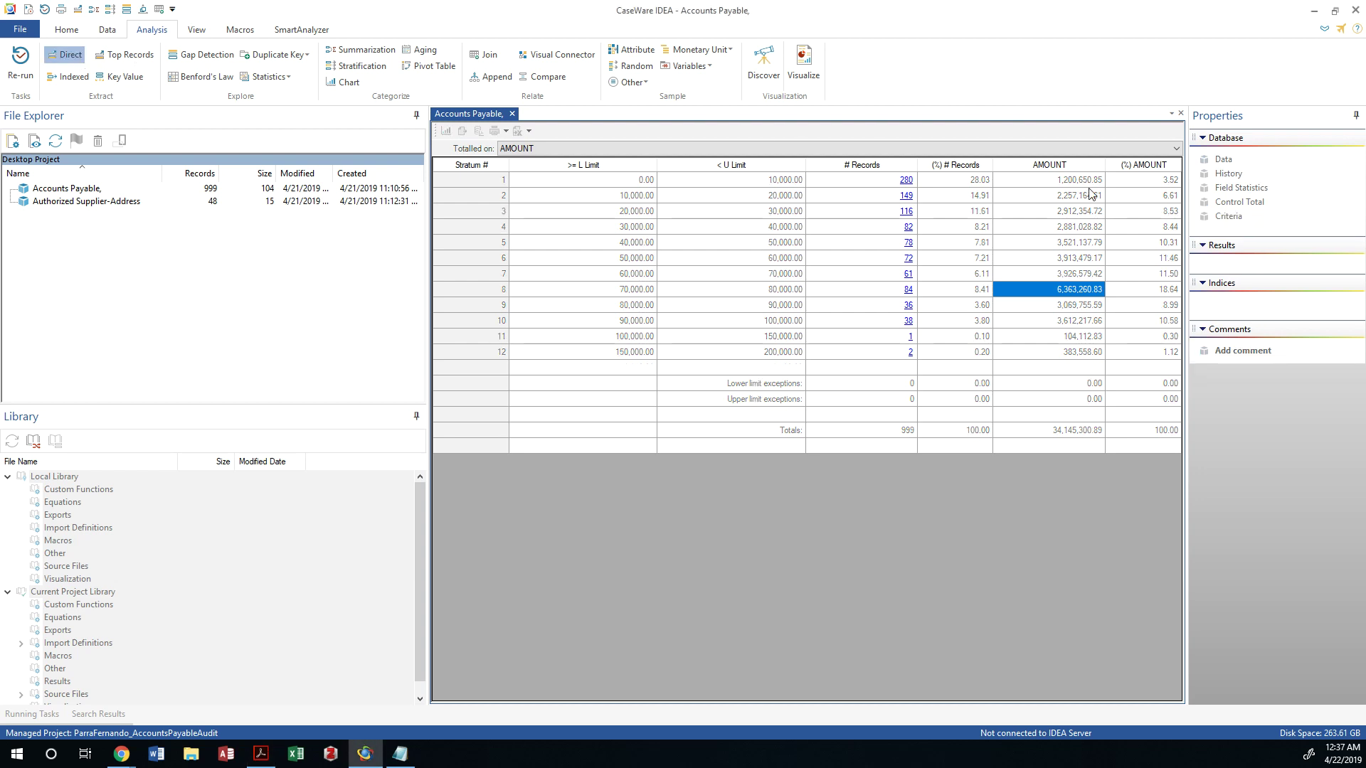
click(586, 371)
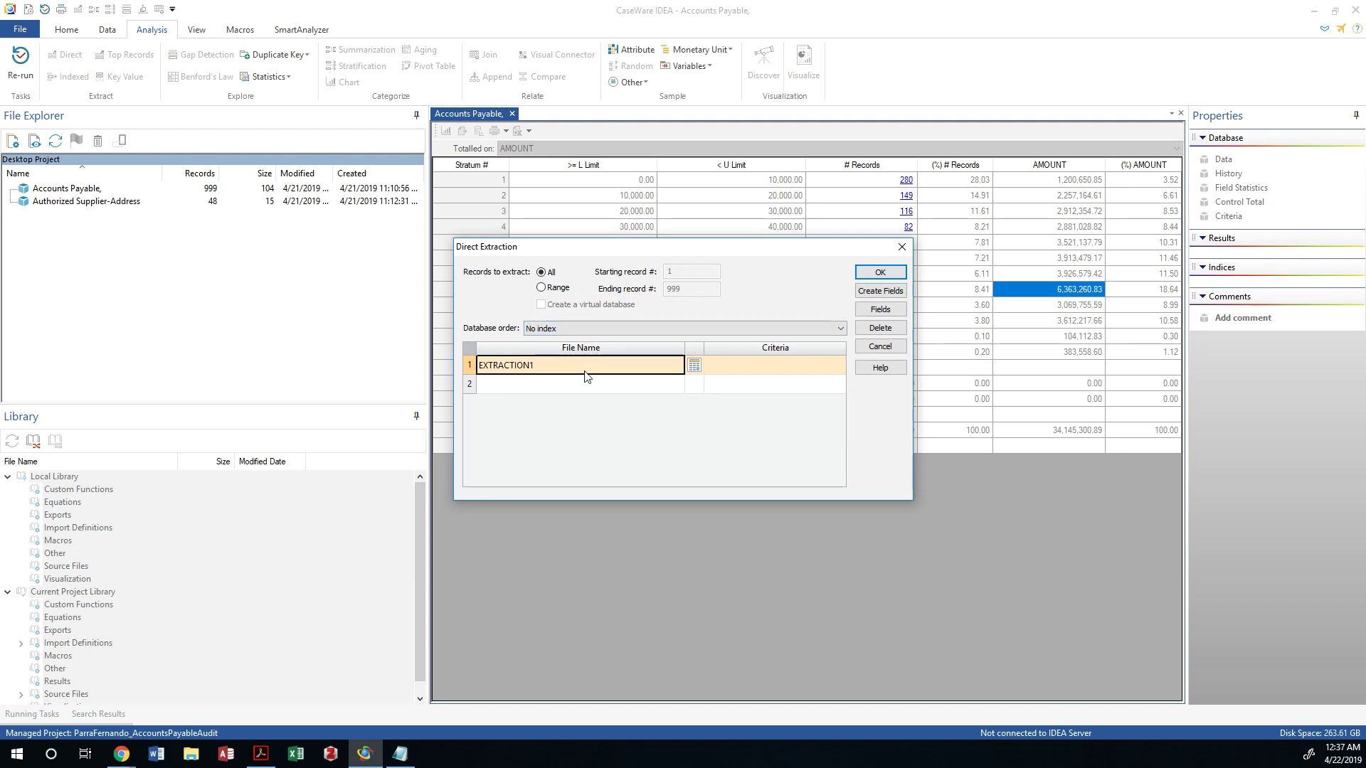
click(584, 371)
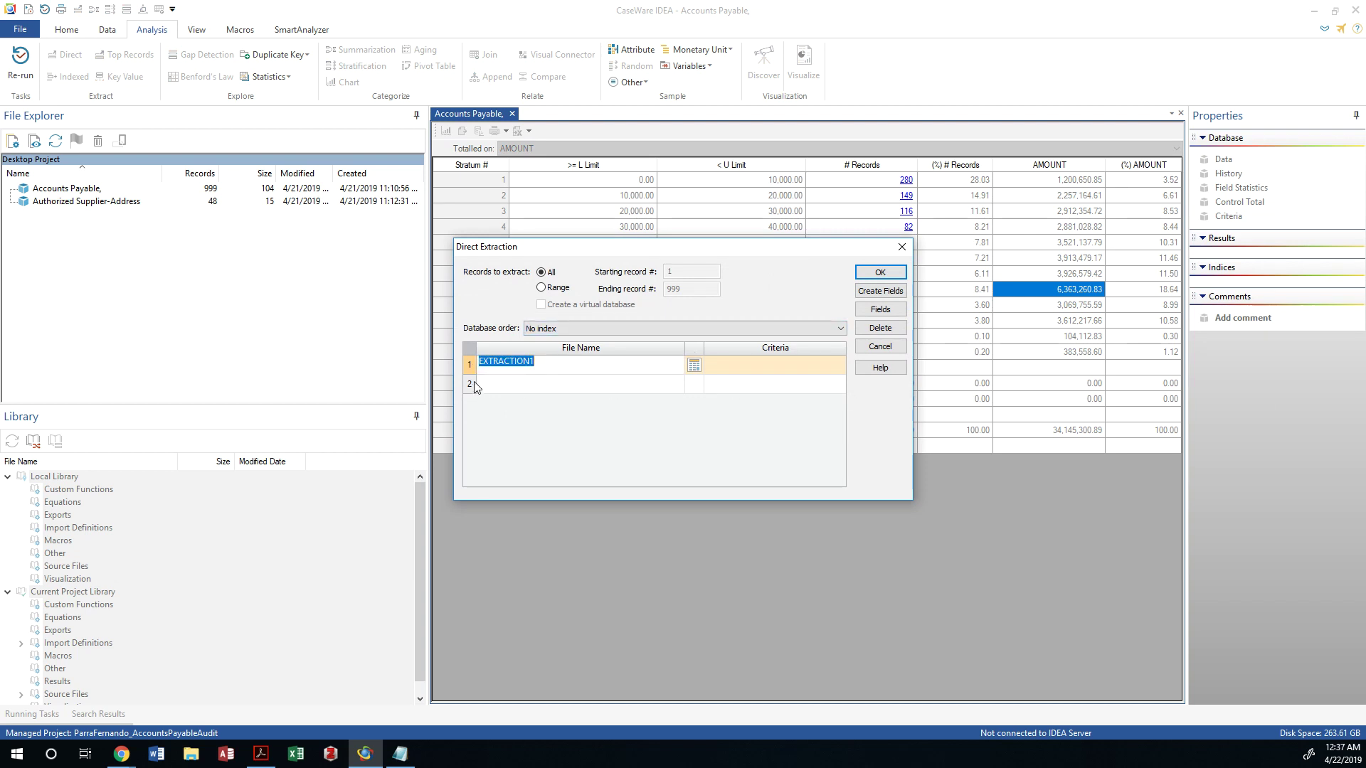
text(uNUns)
key(BackSpace)
text(usual and HIgh)
key(BackSpace)
key(BackSpace)
text(gh Payments)
click(693, 365)
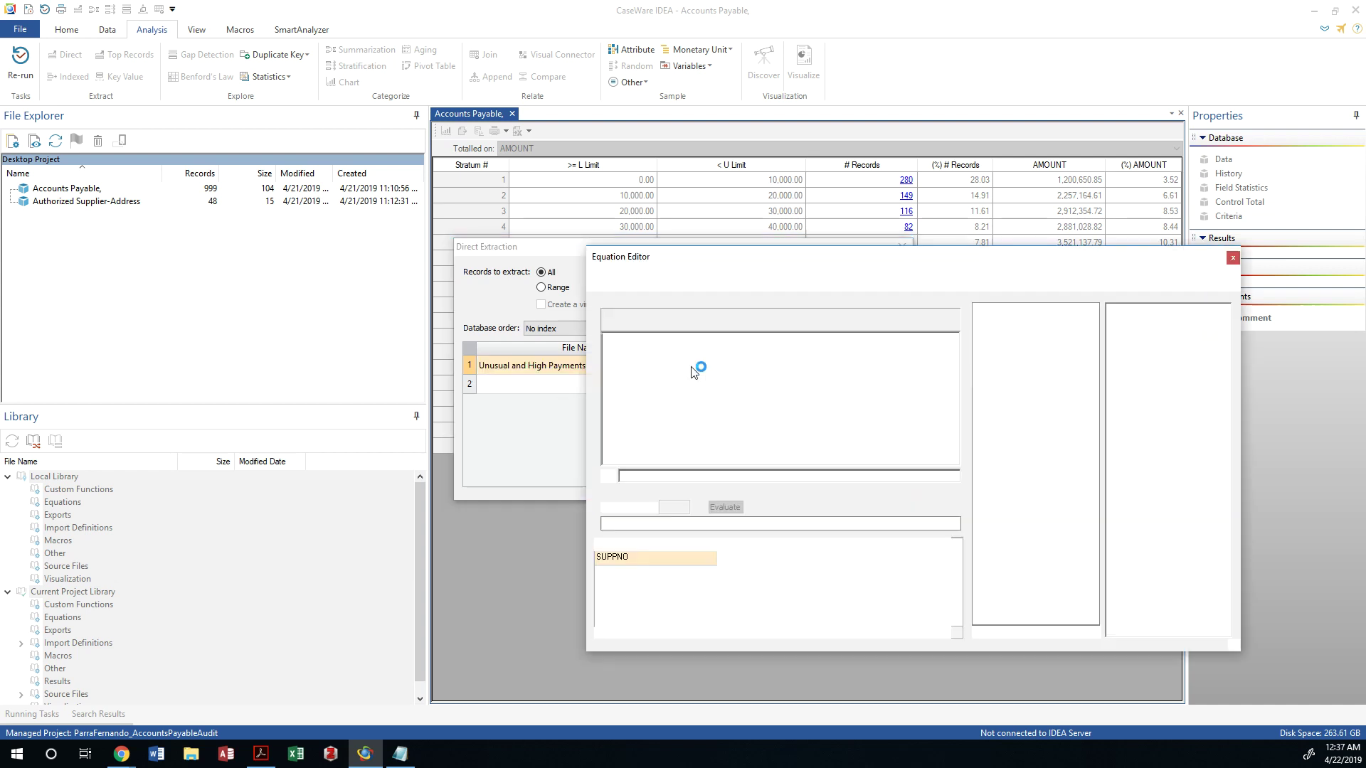
- Enter the first criterion clause AMOUNT >= 70000 .AND
click(631, 586)
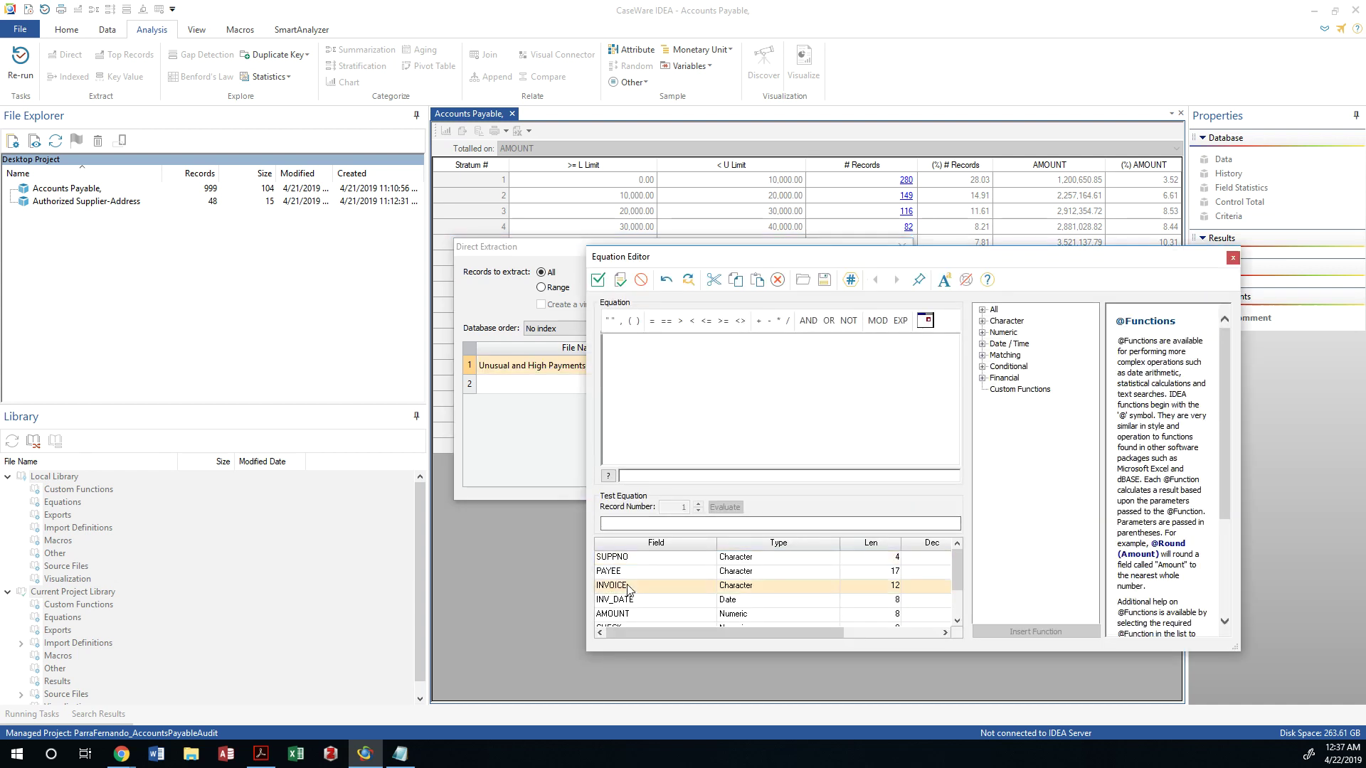
double_click(630, 614)
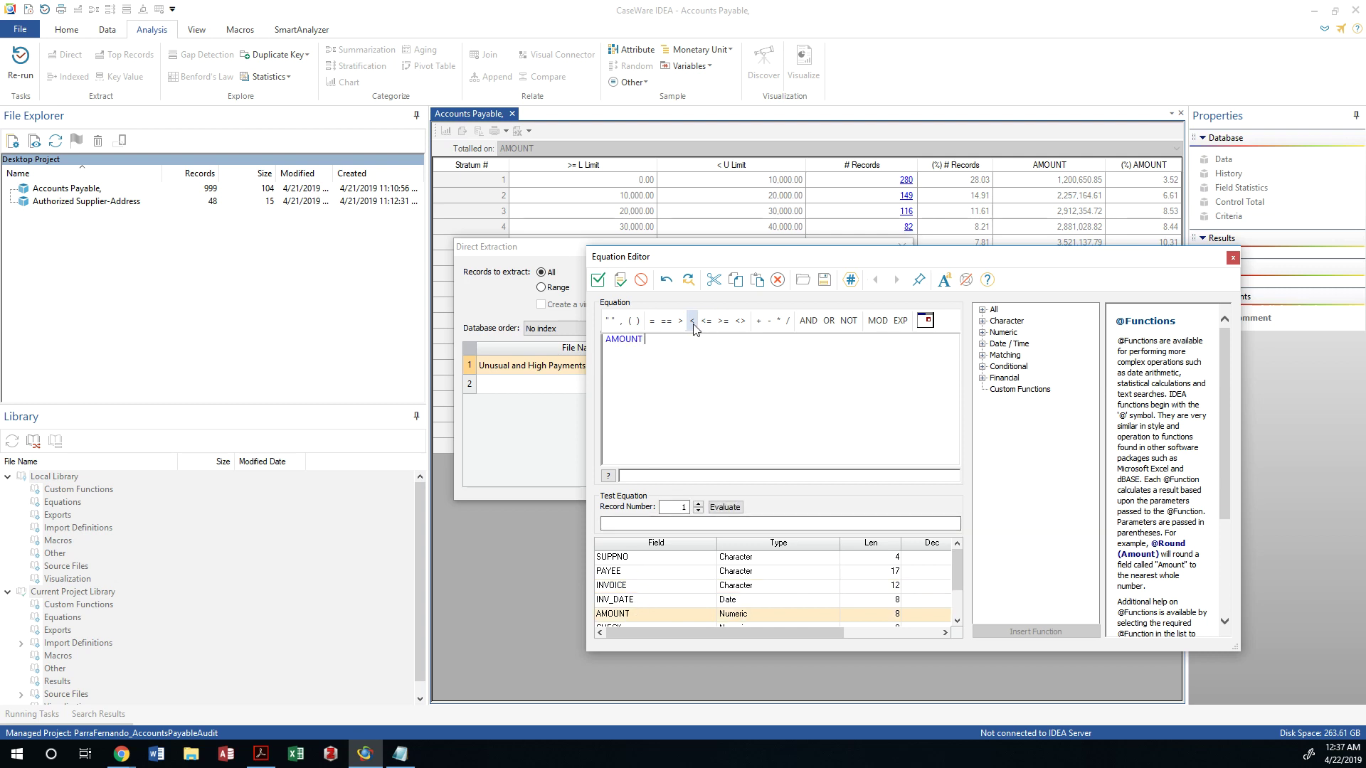
click(721, 321)
text(70000)
click(808, 320)
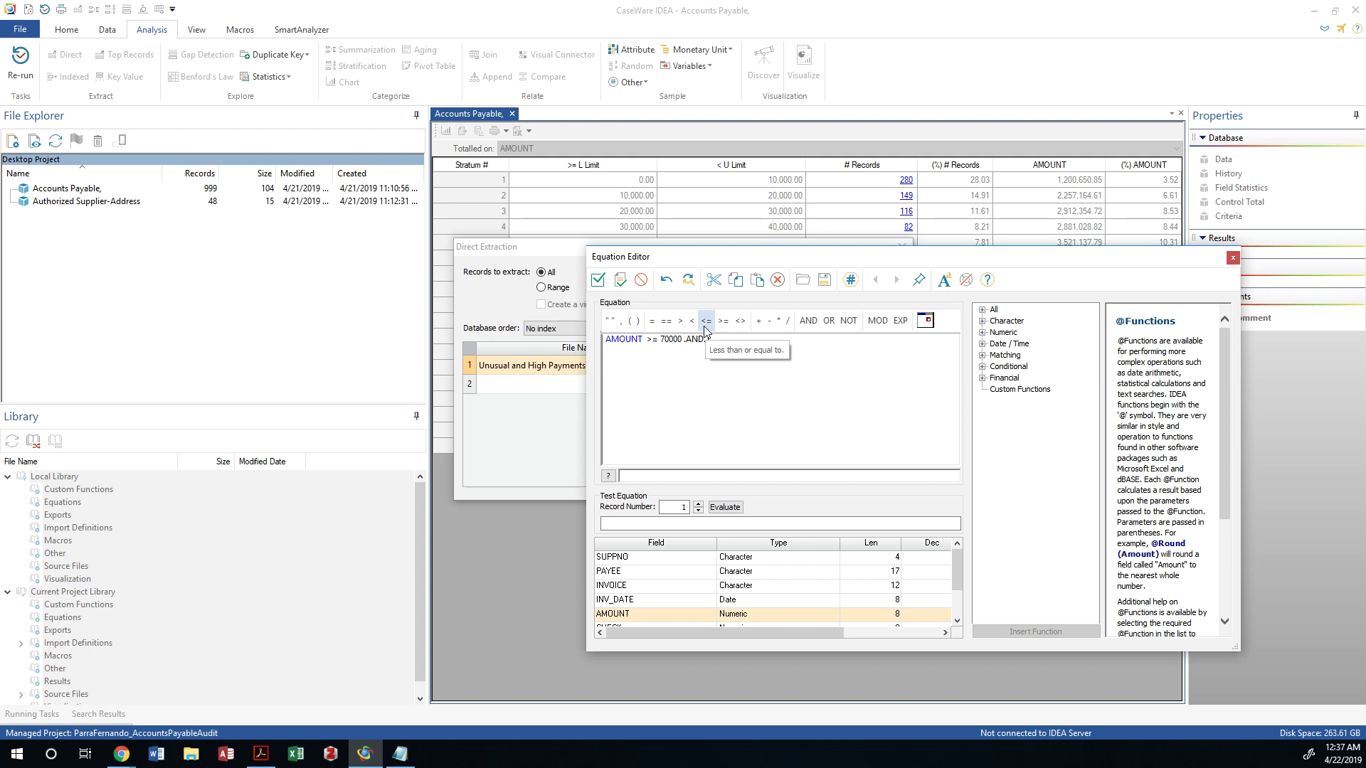
- Continue the criterion with AMOUNT < 80000 .OR. > 100000
text(AMOUNT)
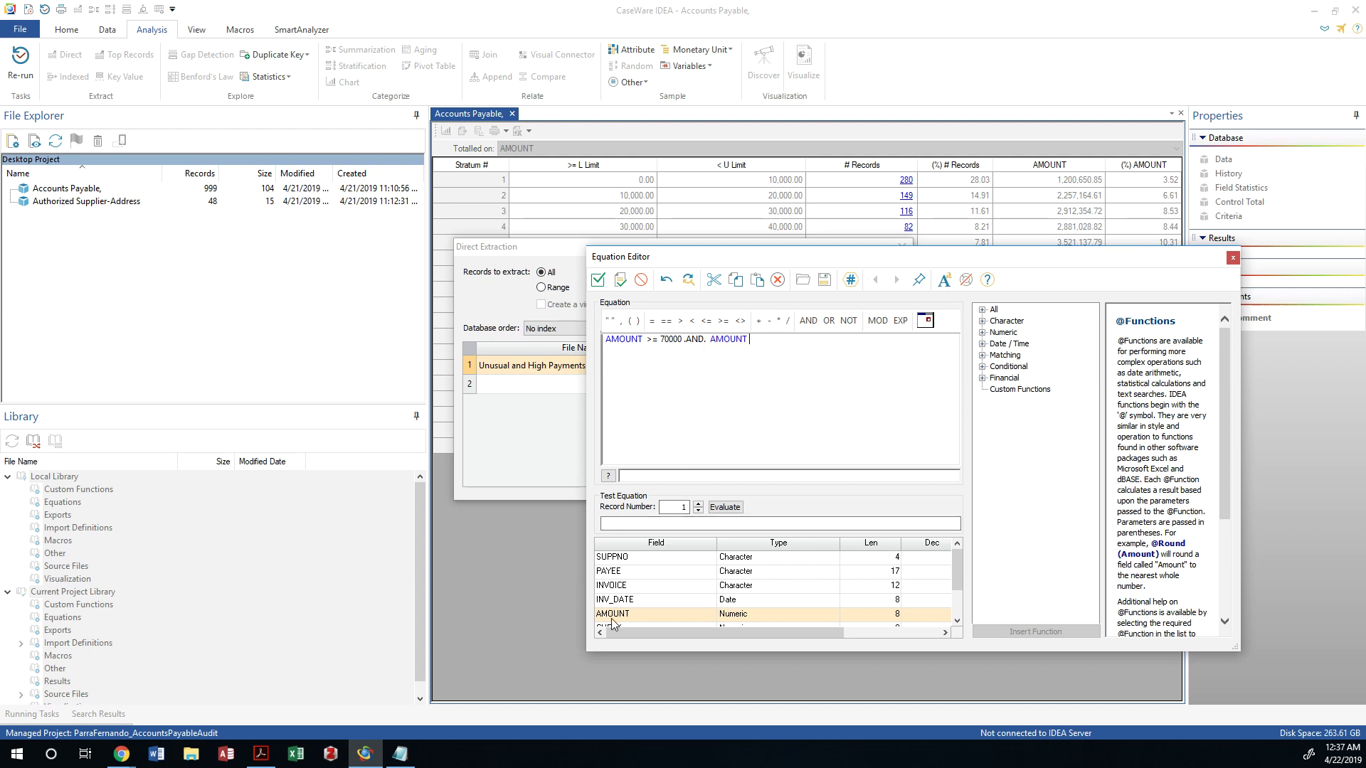
click(703, 322)
text(80000)
click(830, 321)
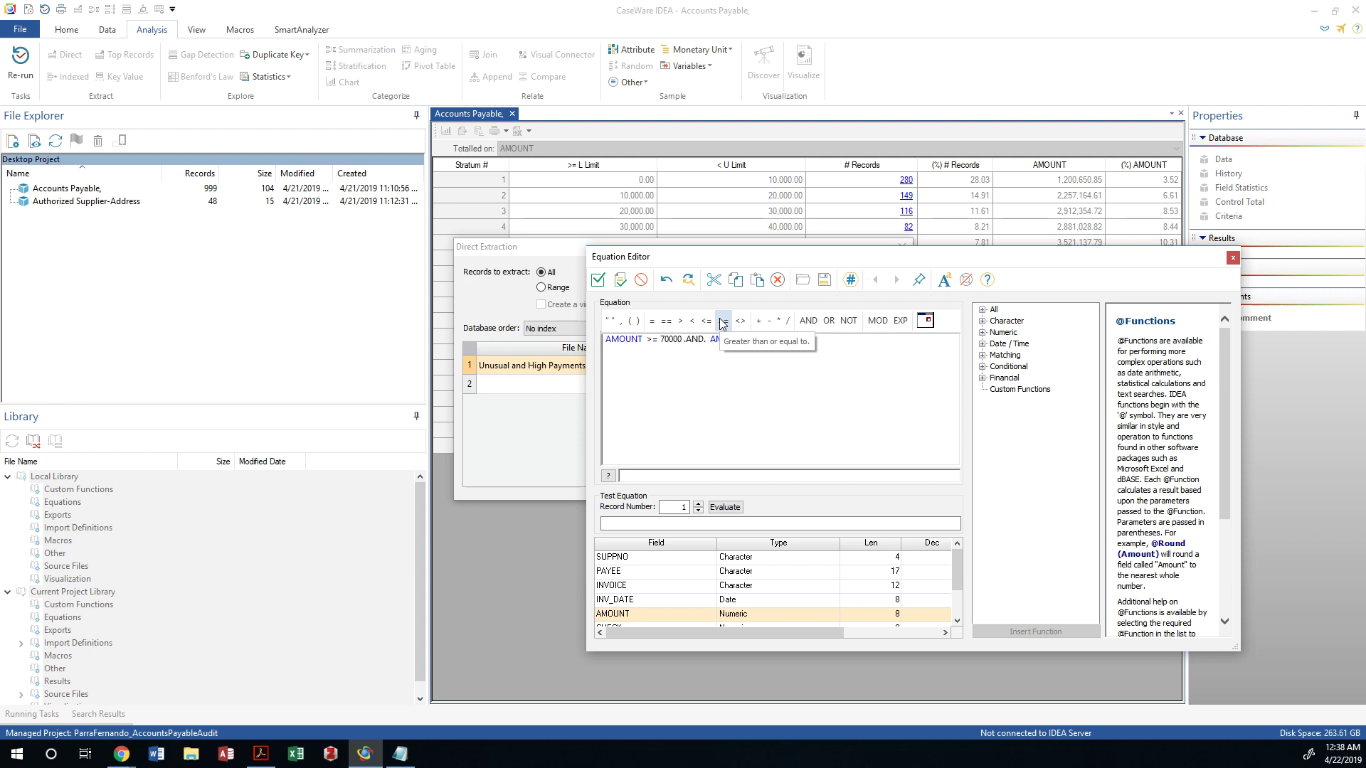
click(681, 321)
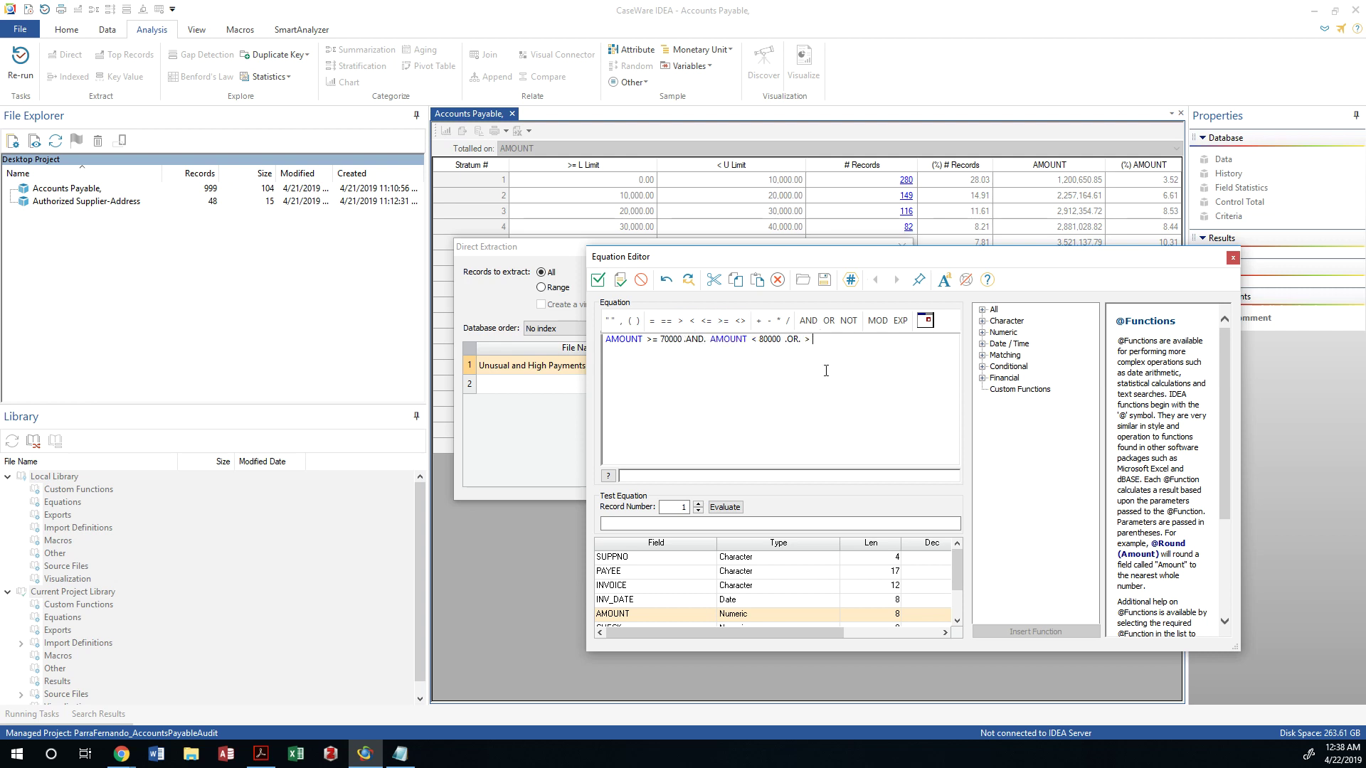
text(100000)
- Fix the rejected criterion by inserting AMOUNT before '> 100000', then accept it
click(605, 283)
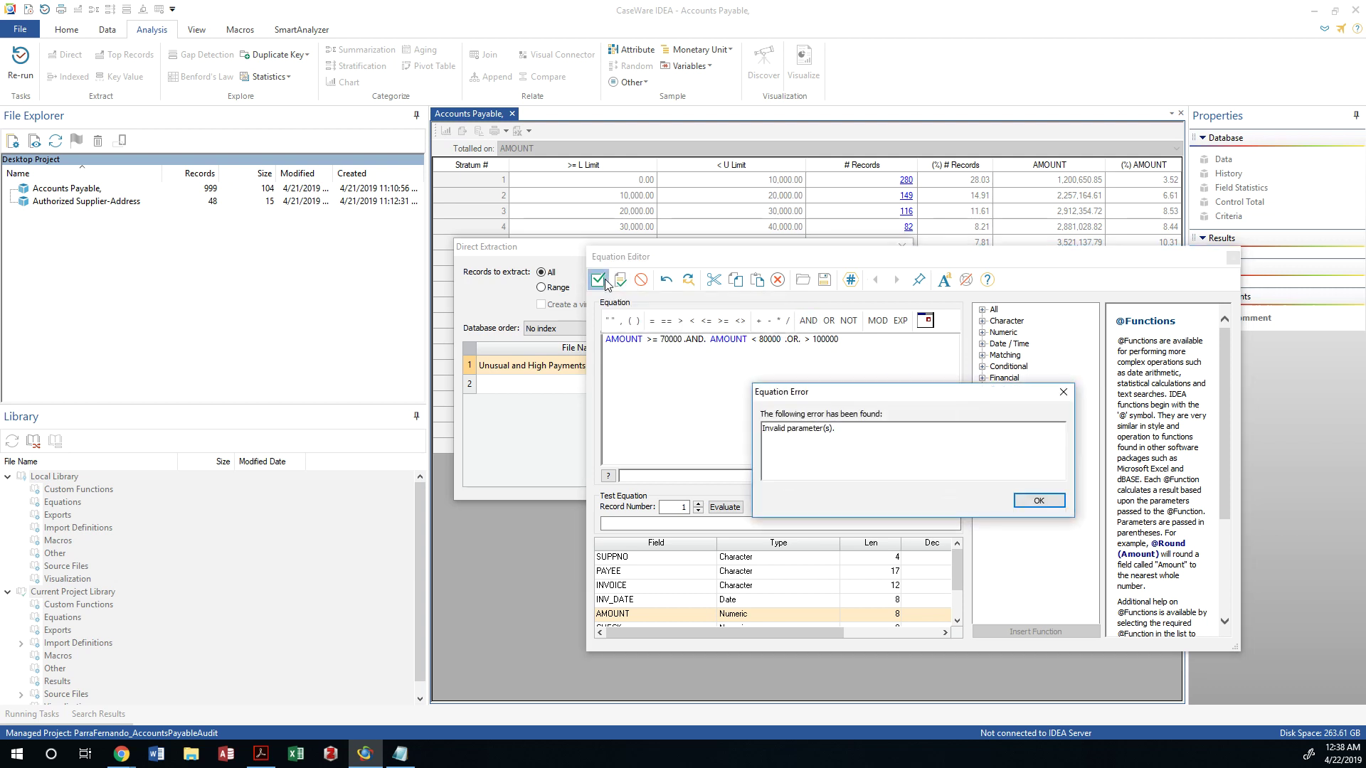
click(1024, 502)
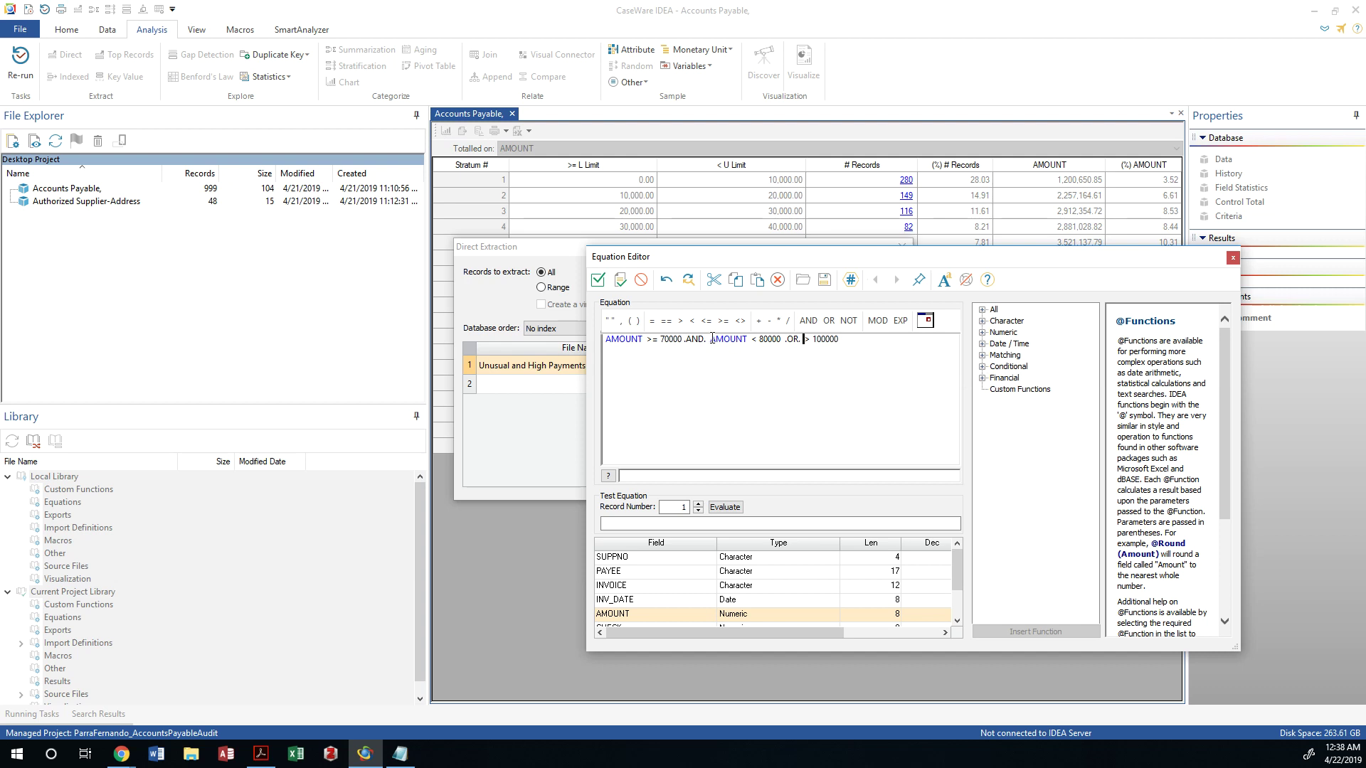
double_click(627, 615)
click(598, 280)
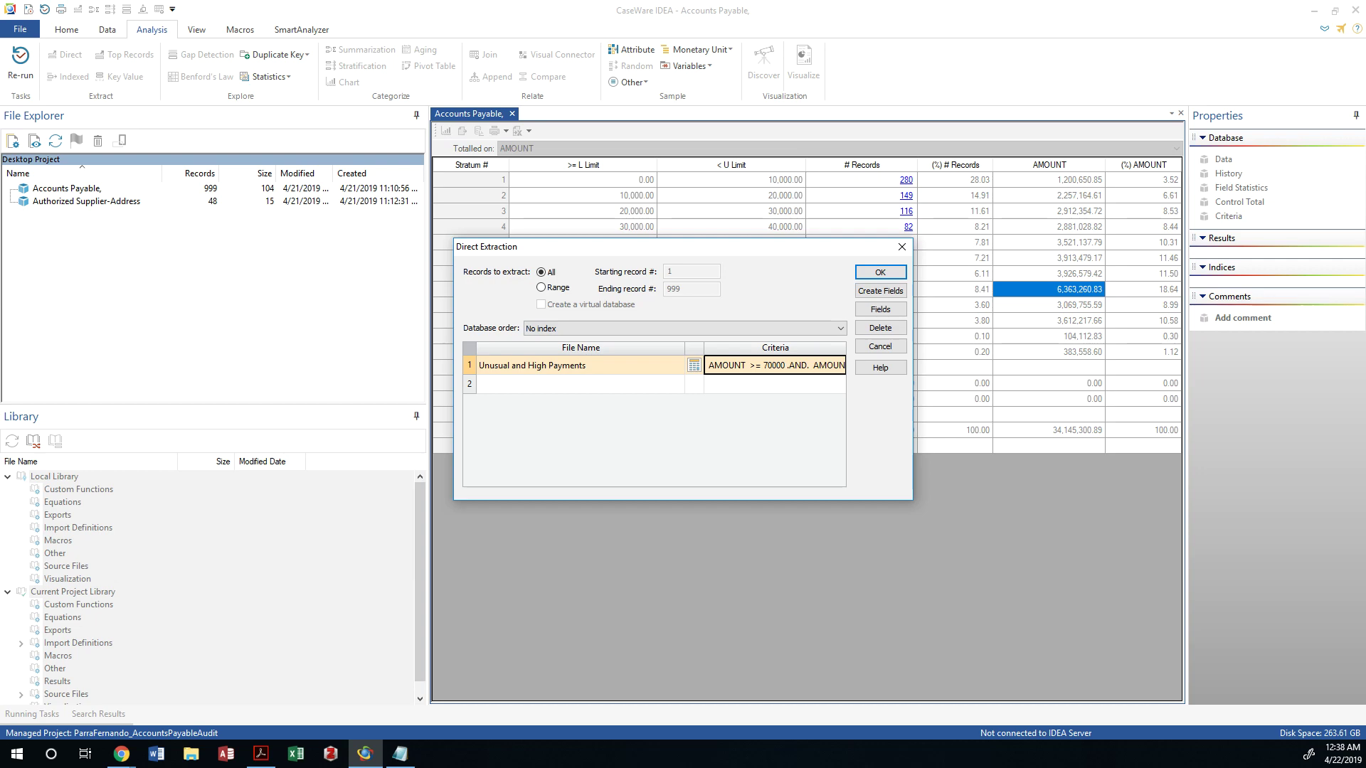
- Run the extraction and generate field statistics for the new 87-record database
click(879, 271)
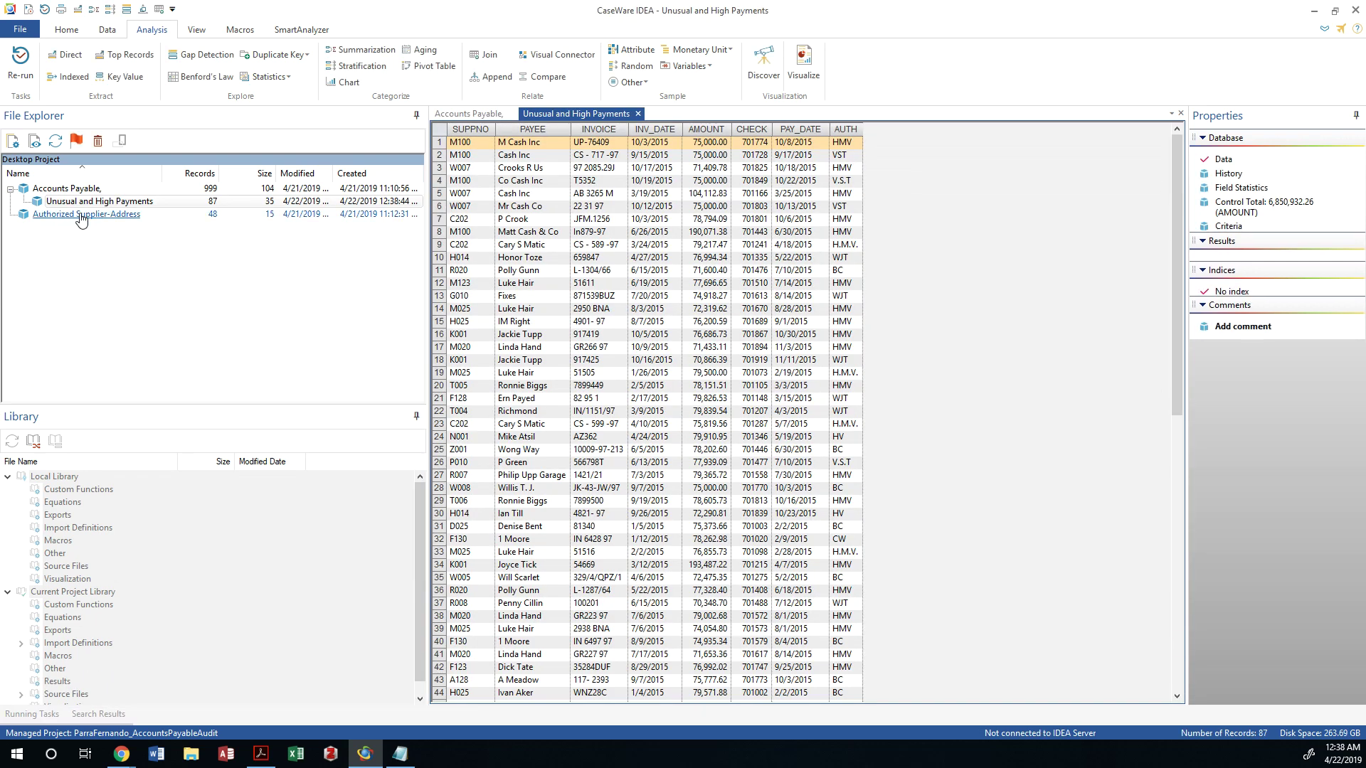
click(83, 204)
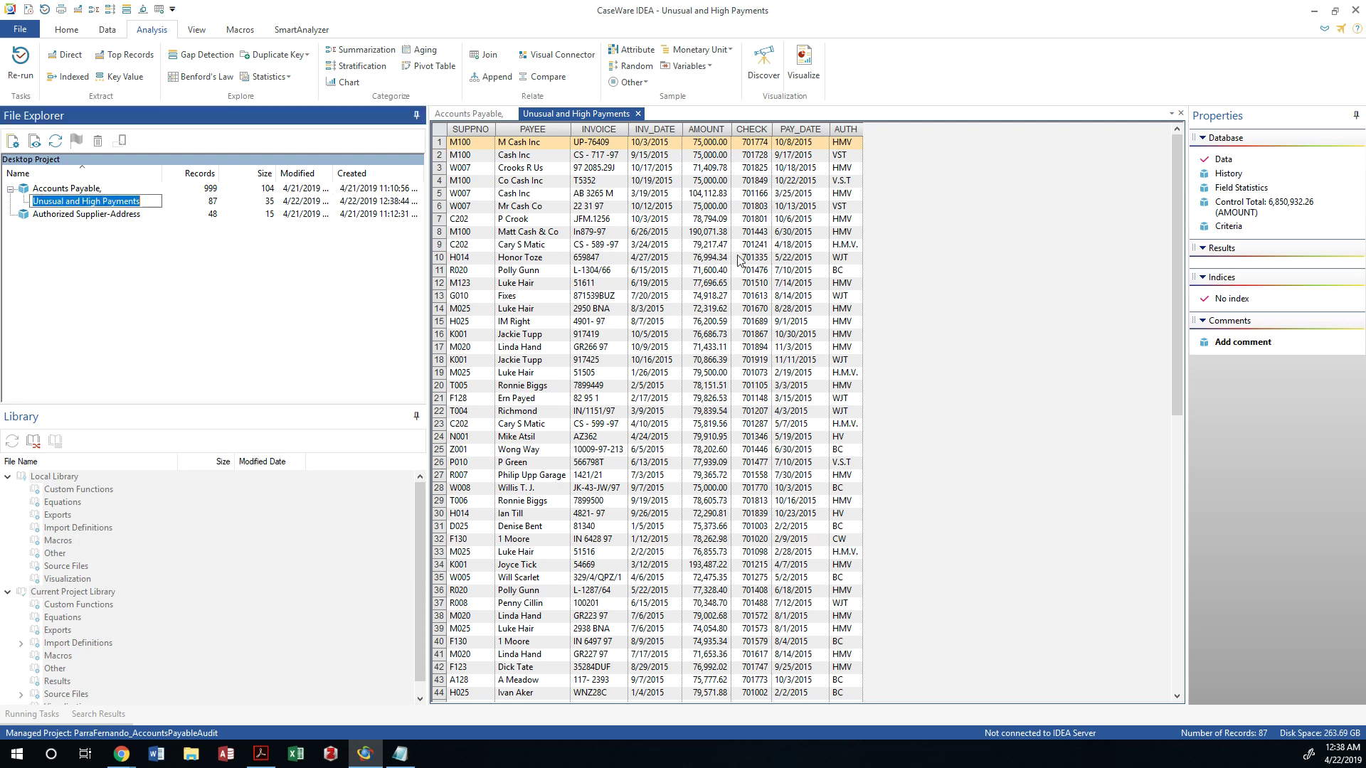
click(752, 257)
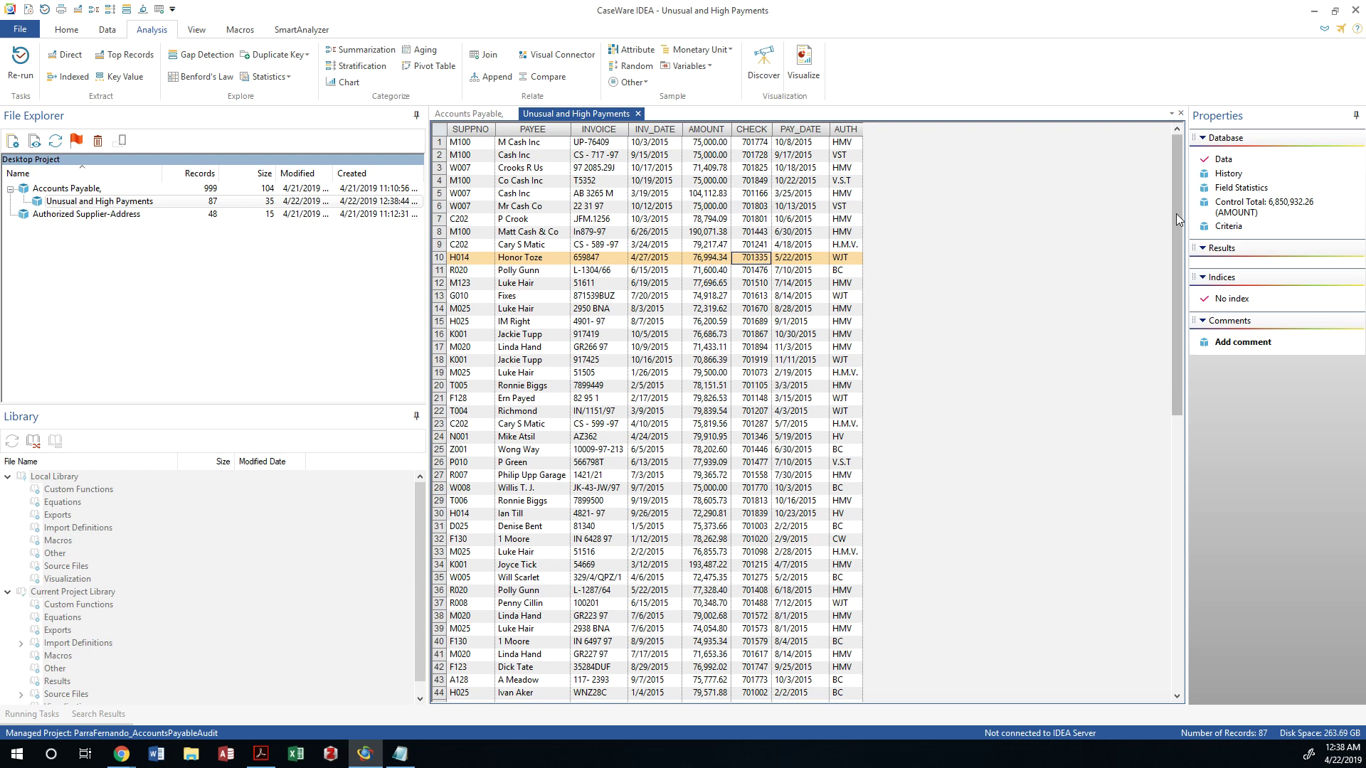
click(1219, 188)
click(746, 400)
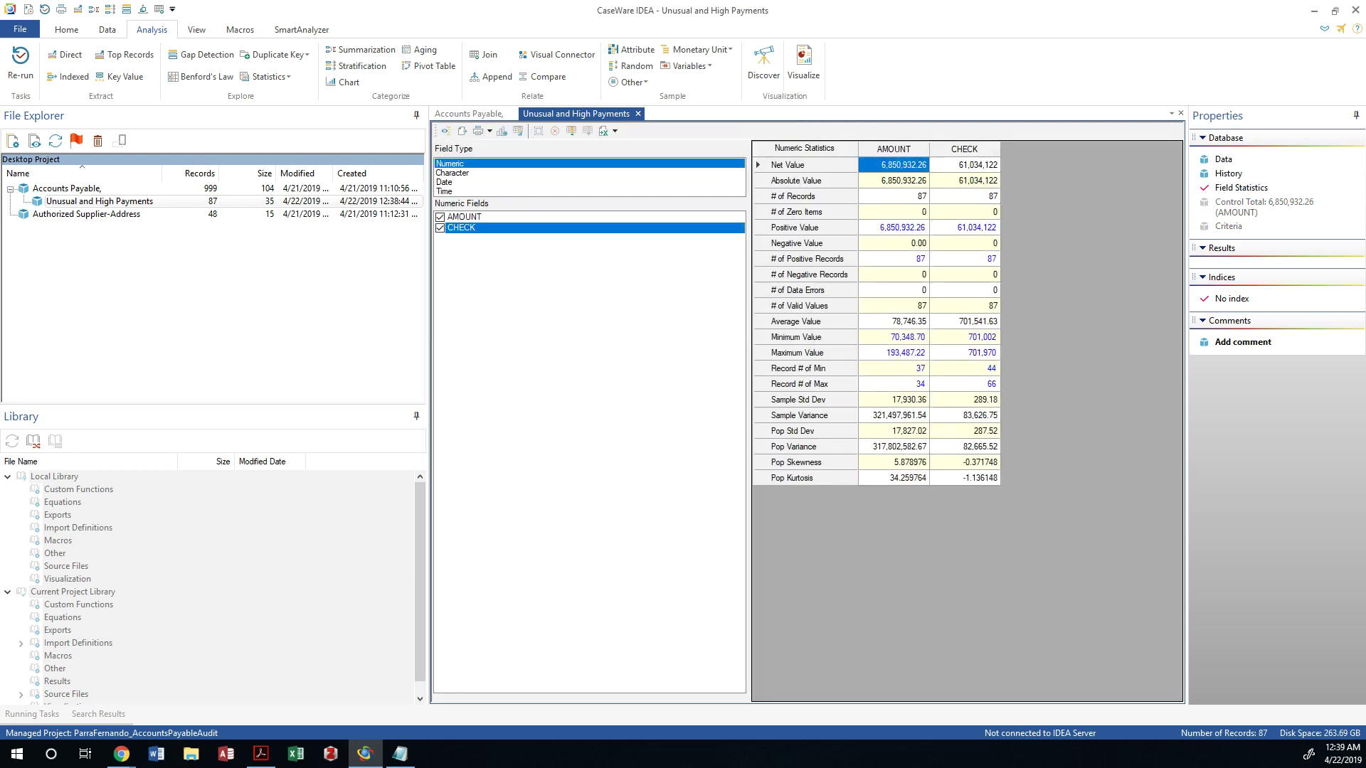
- Check the AMOUNT numeric statistics (total 6,850,932.26, max 193,487.22), then show the records again
click(890, 203)
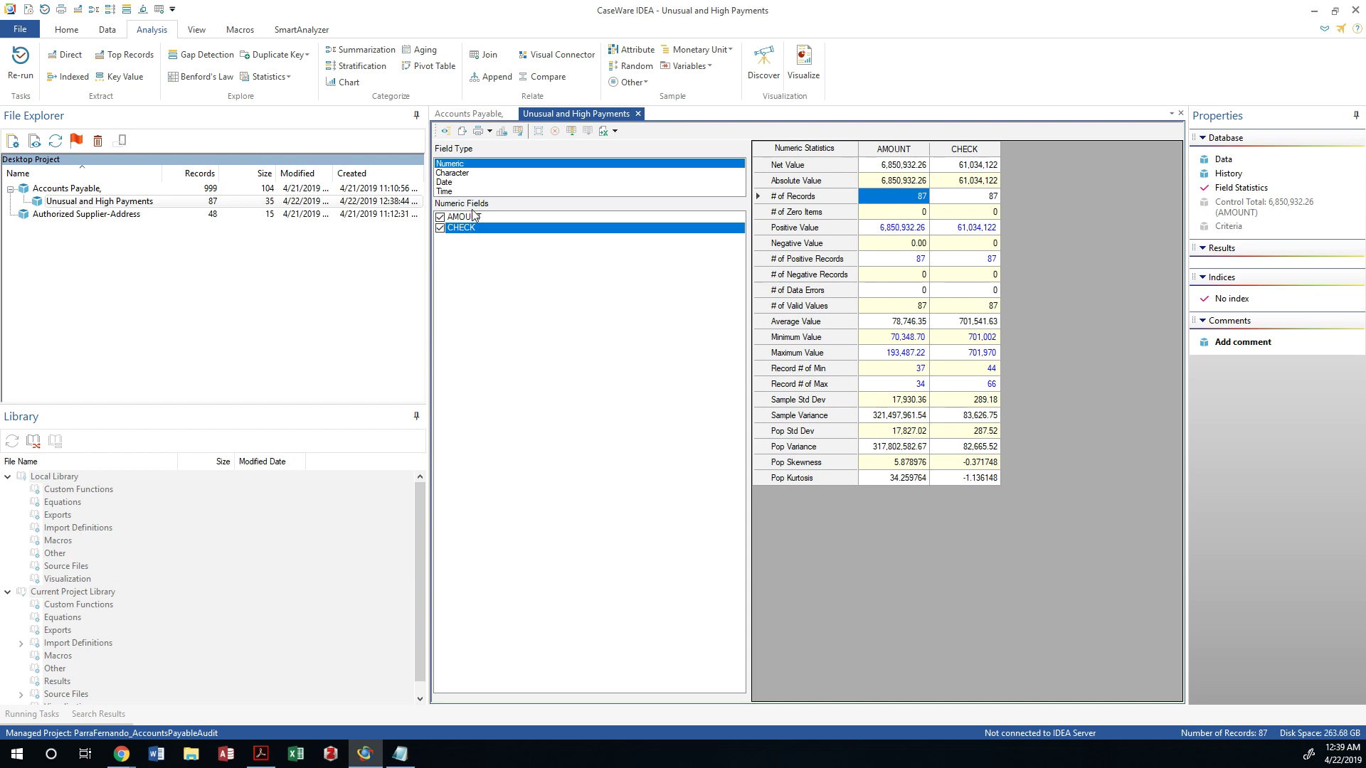
click(493, 118)
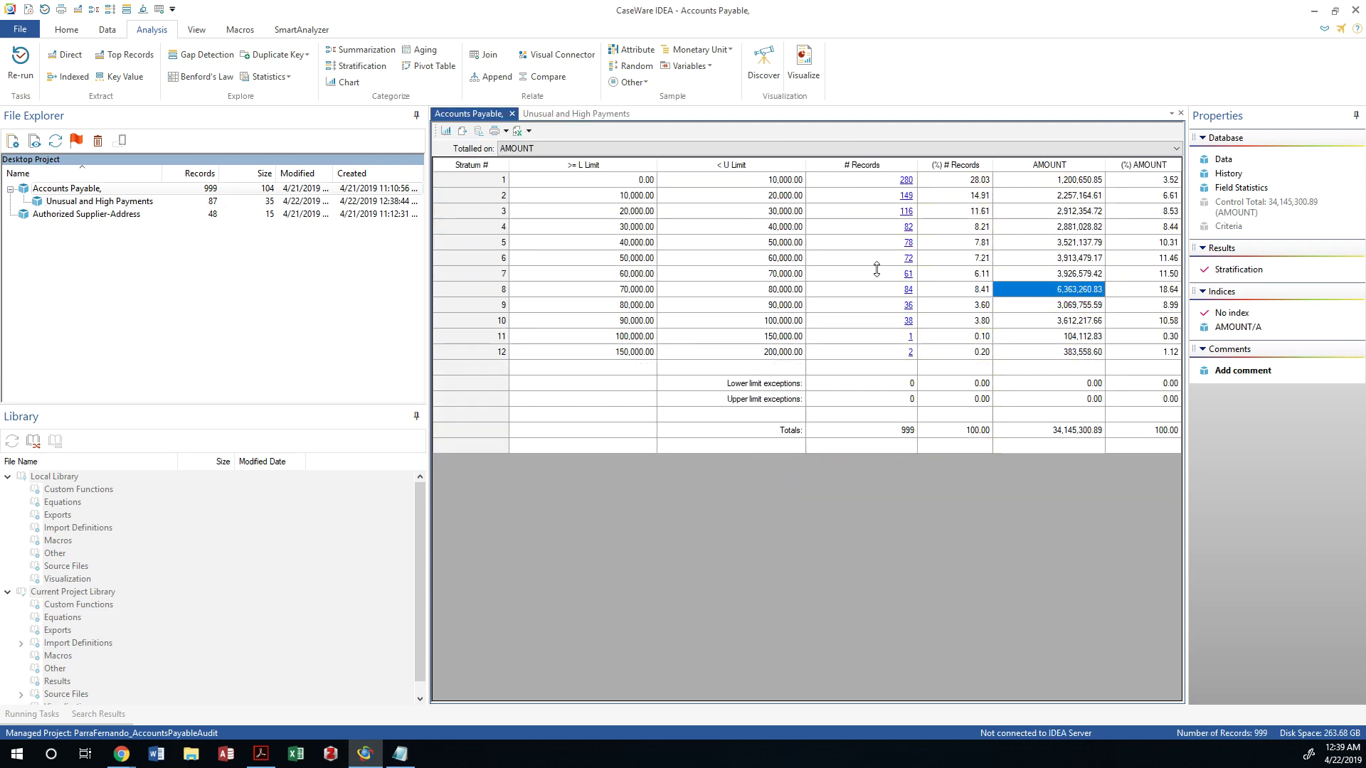
click(572, 113)
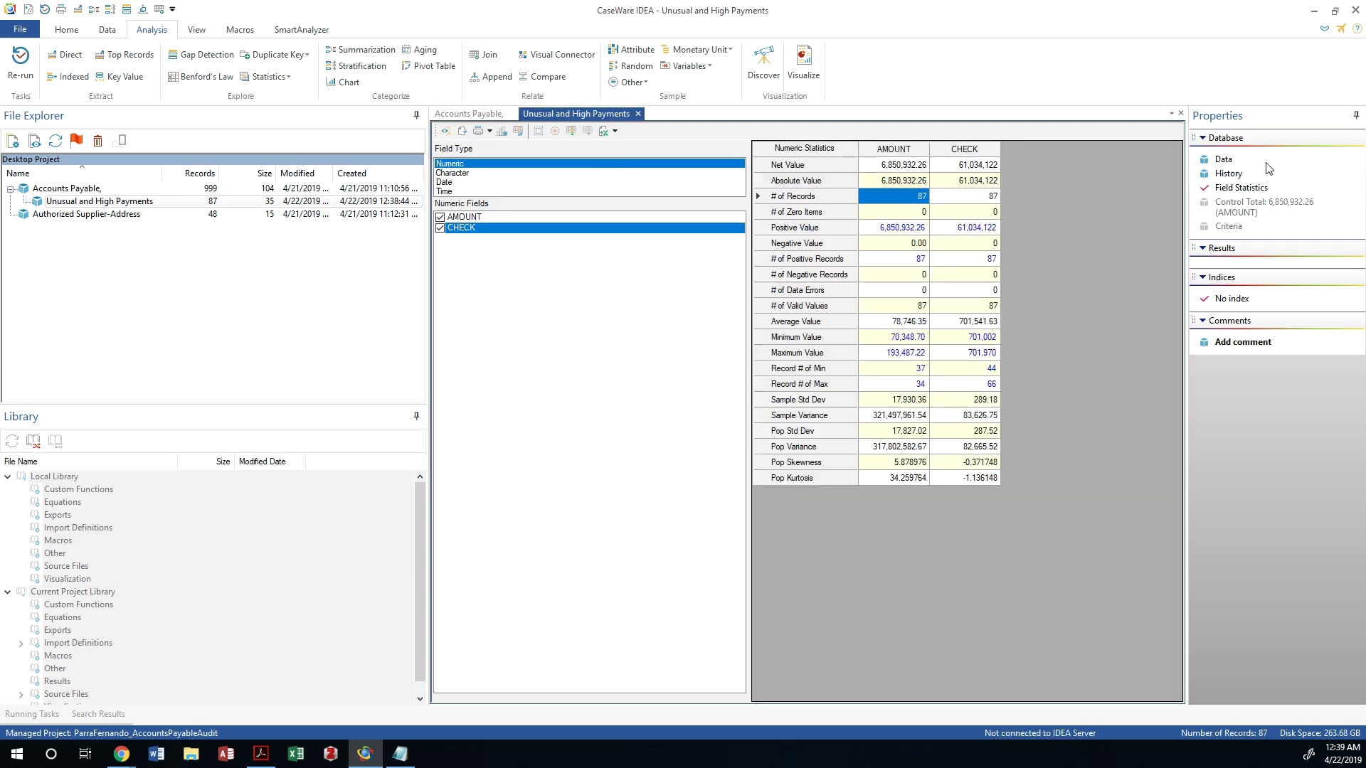
click(1222, 159)
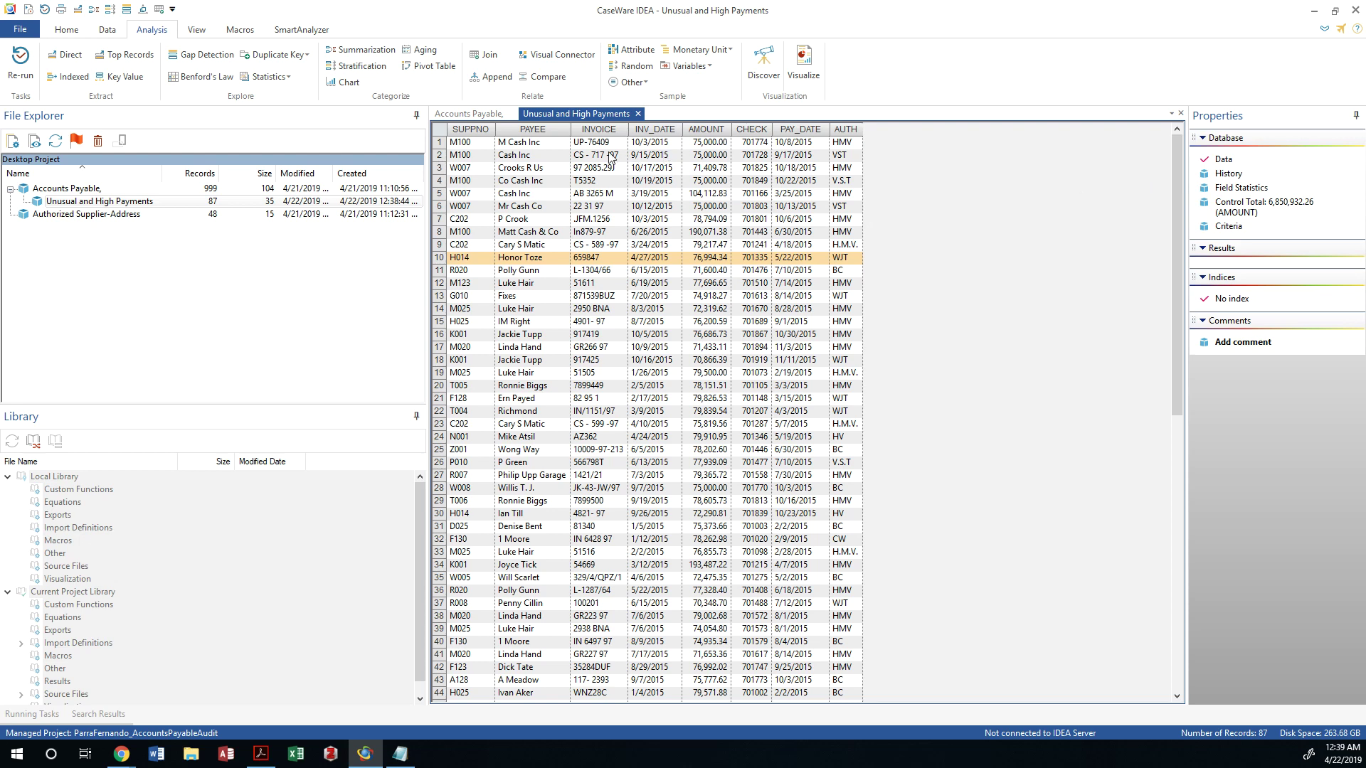
- Sort the Unusual and High Payments records ascending by the SUPPNO column
click(560, 129)
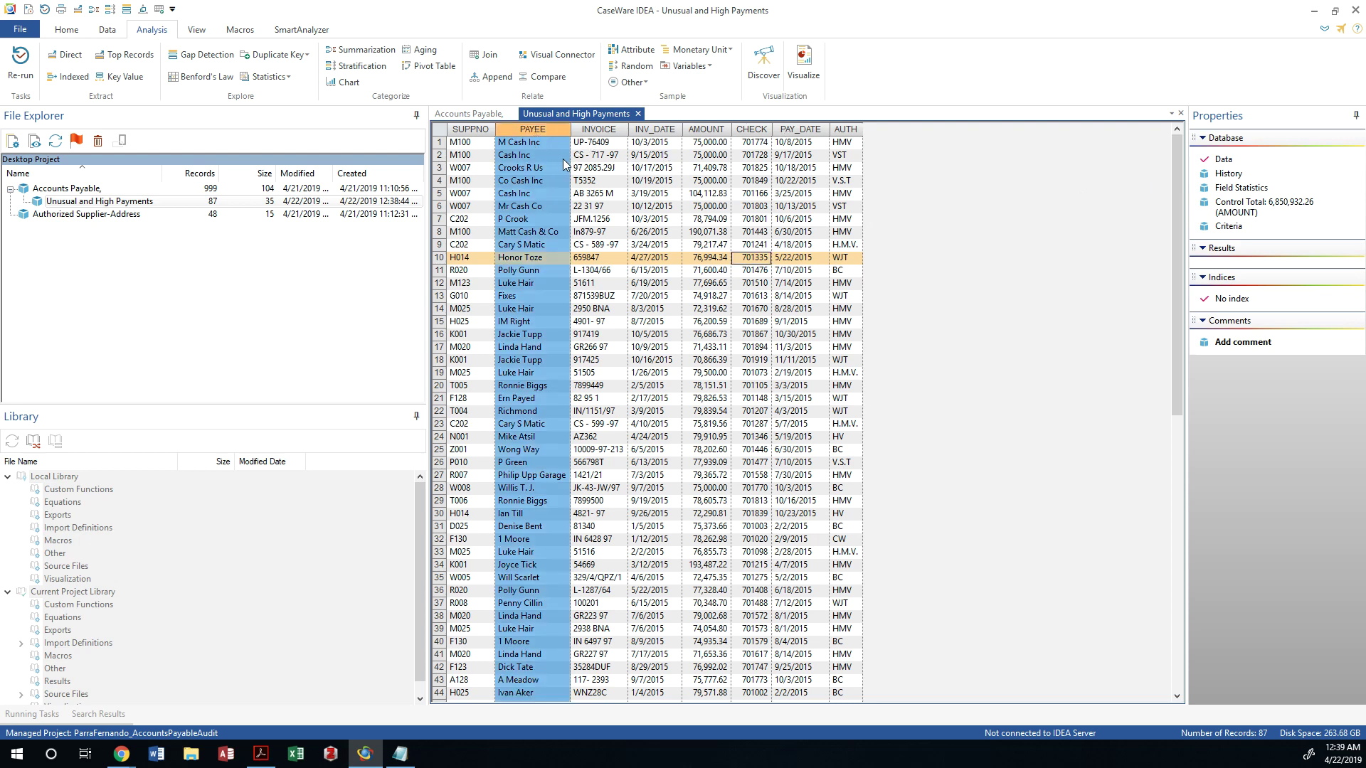
click(544, 231)
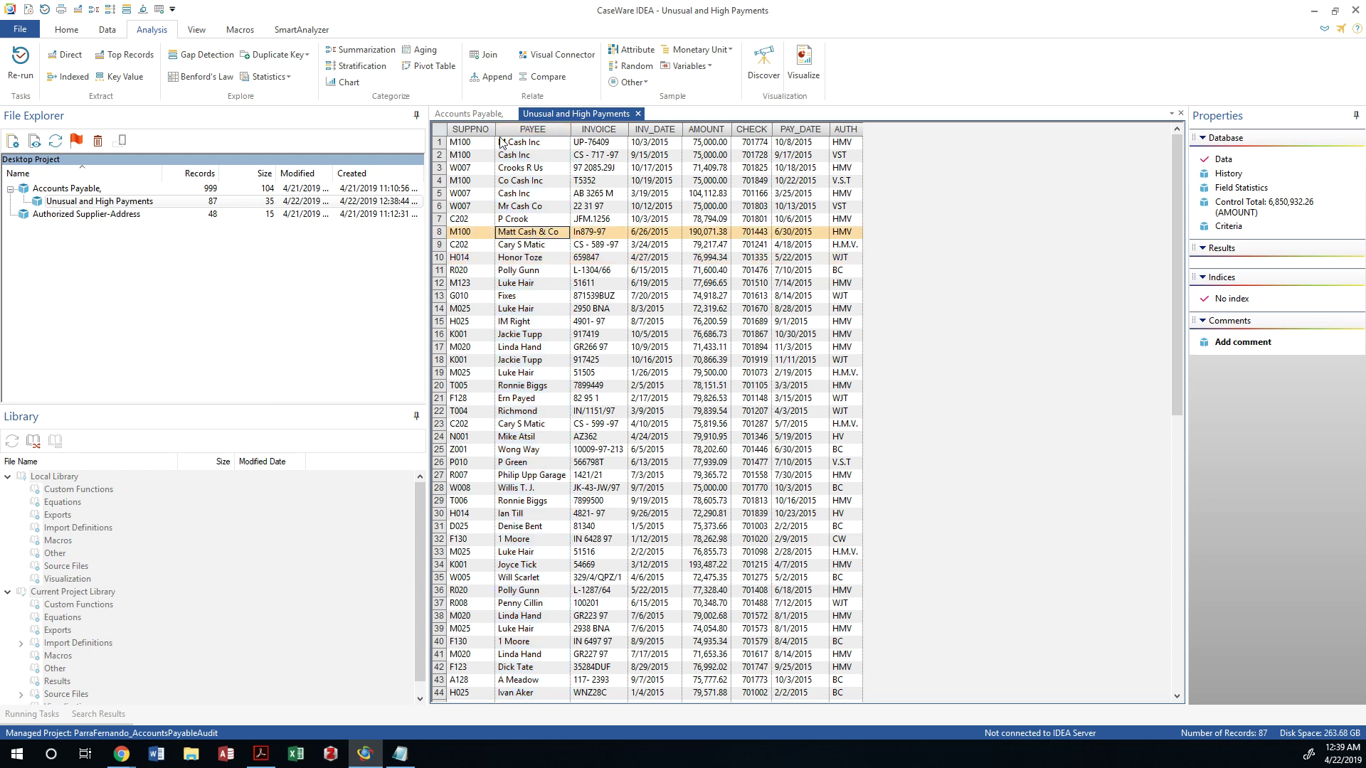
click(534, 130)
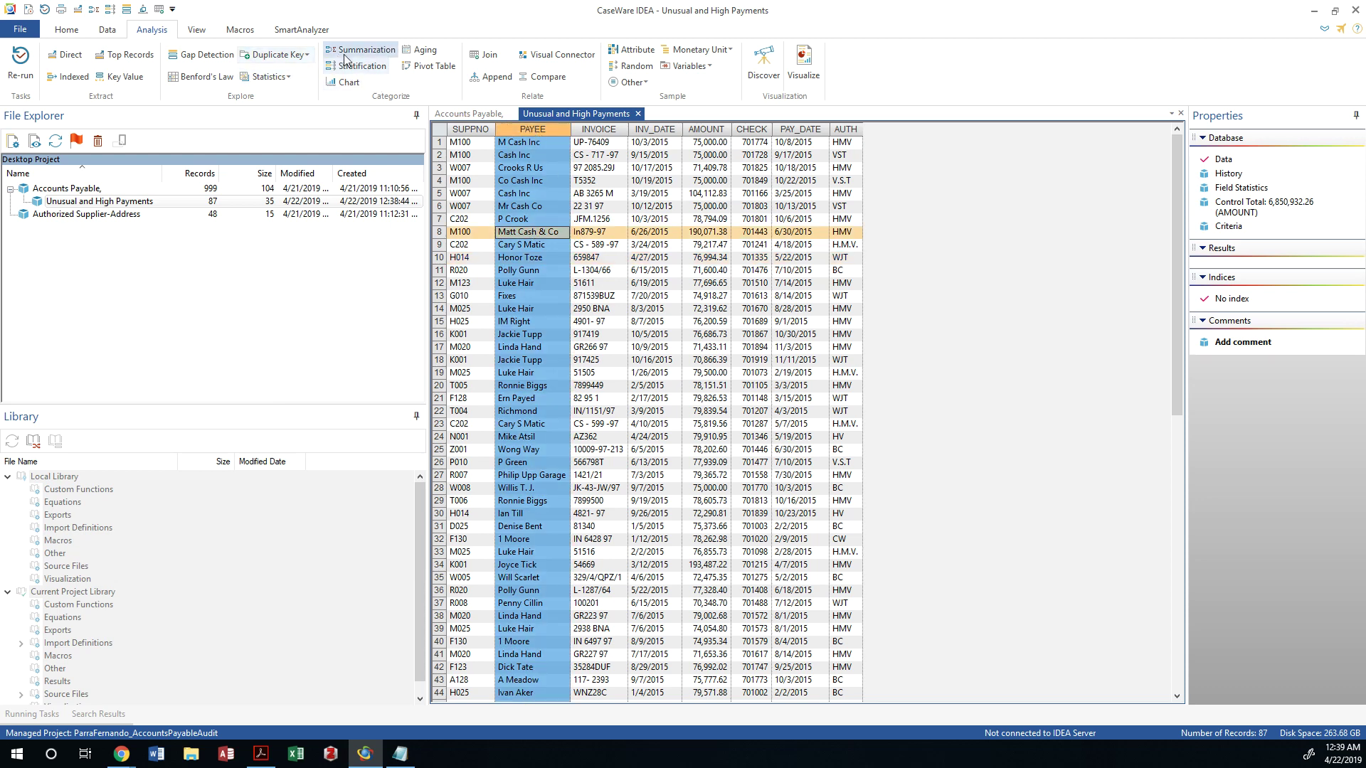
click(461, 129)
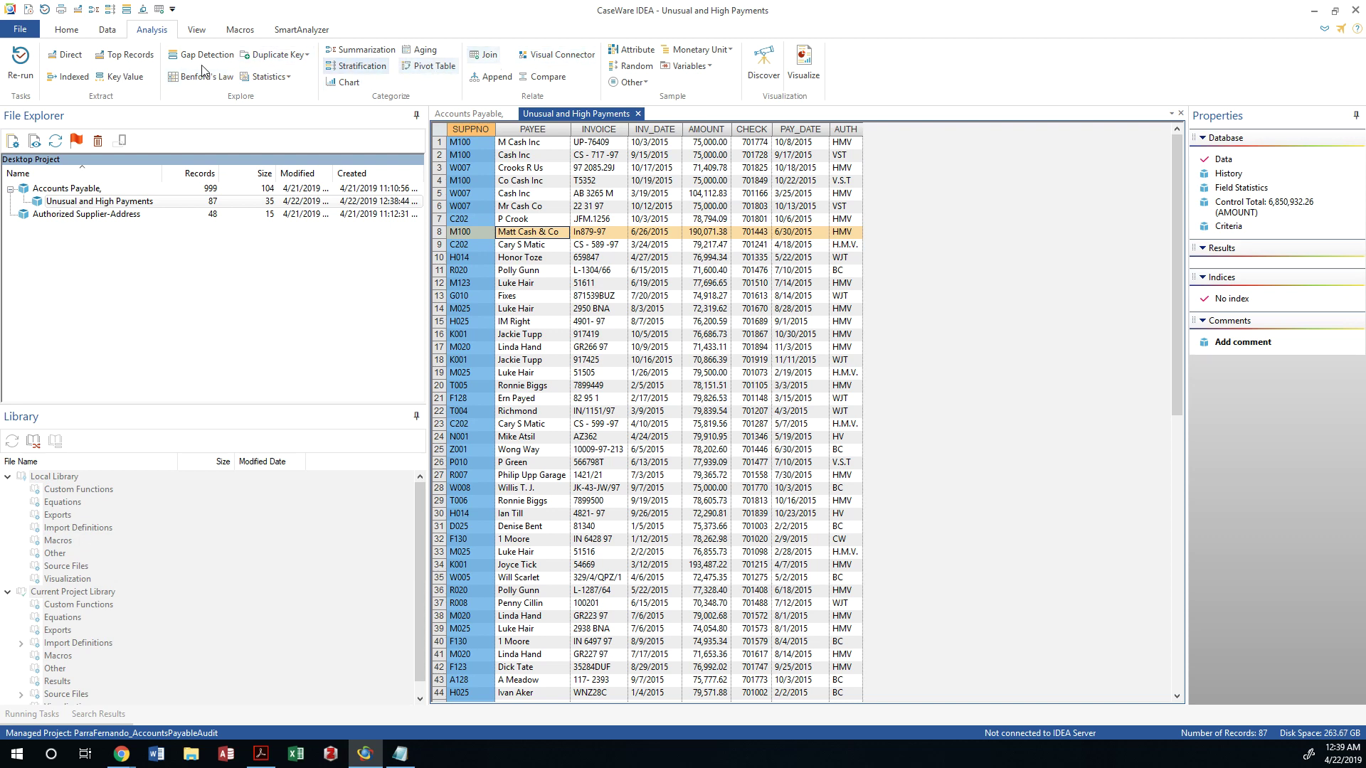
double_click(466, 129)
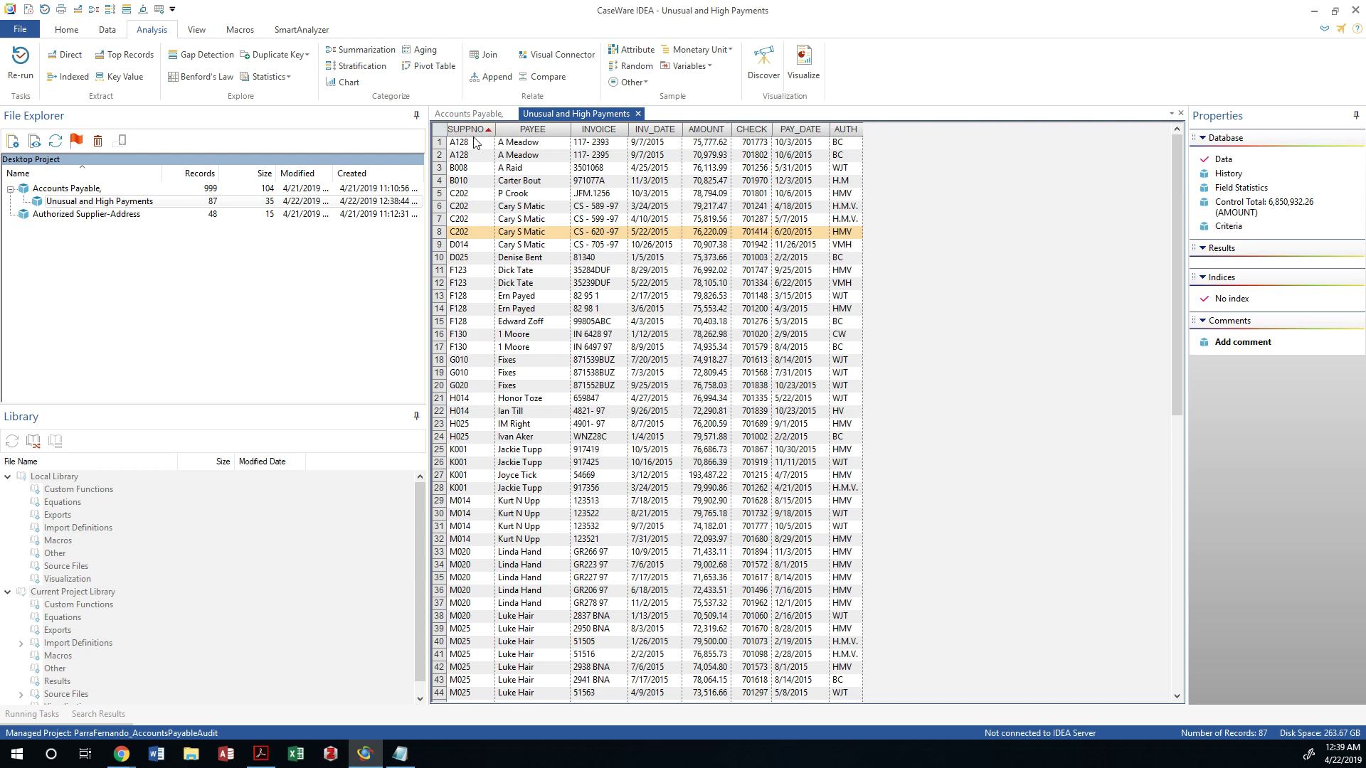
- Scroll through the sorted records to confirm the SUPPNO order starting with A128
click(530, 258)
click(558, 232)
scroll(541, 320, down, 5)
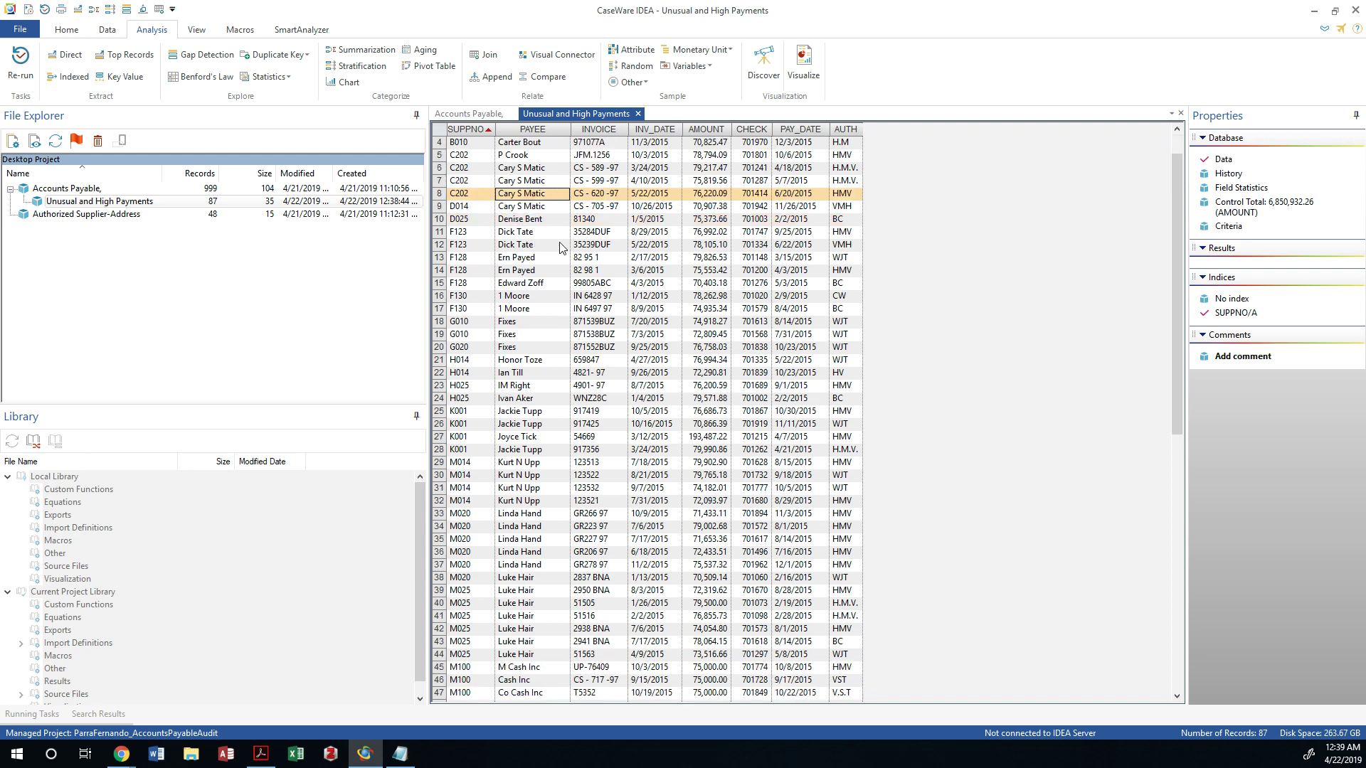
scroll(540, 393, down, 9)
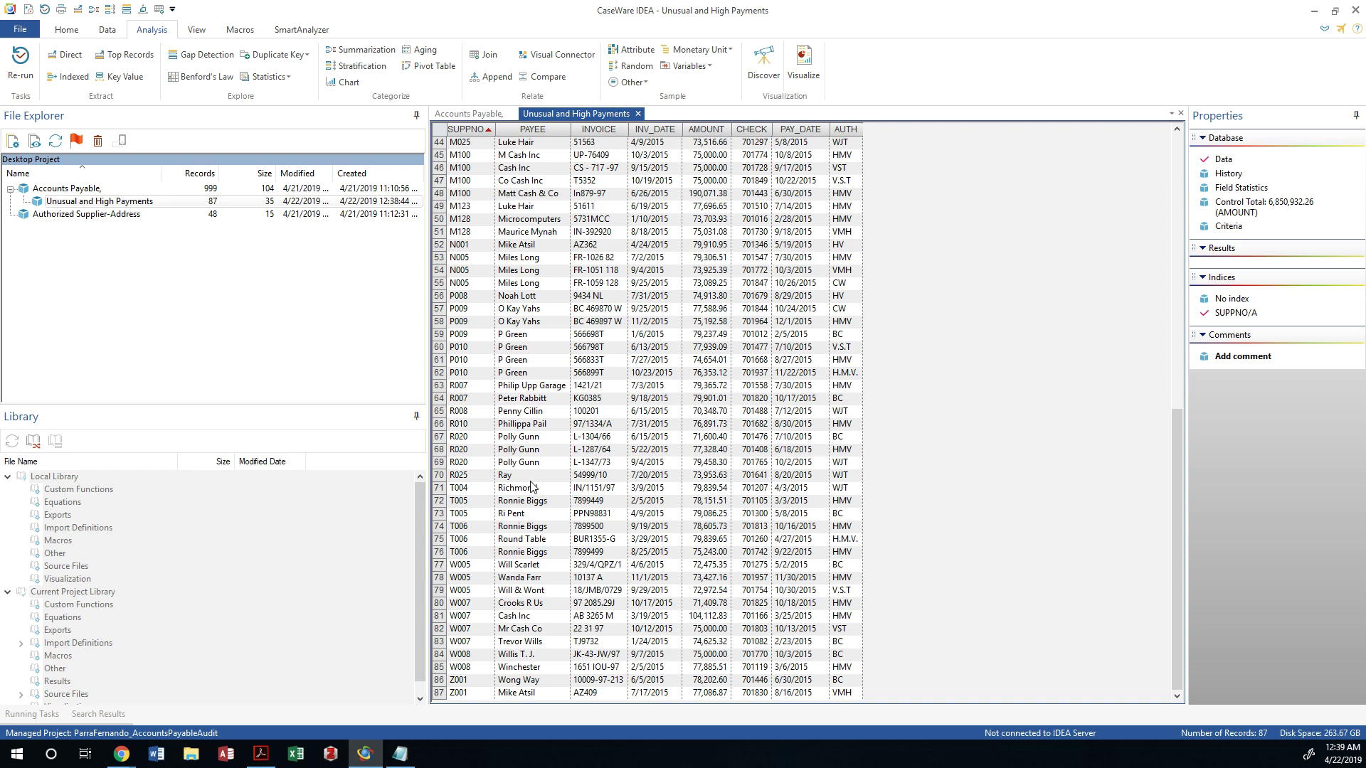
scroll(533, 484, up, 3)
scroll(530, 444, up, 8)
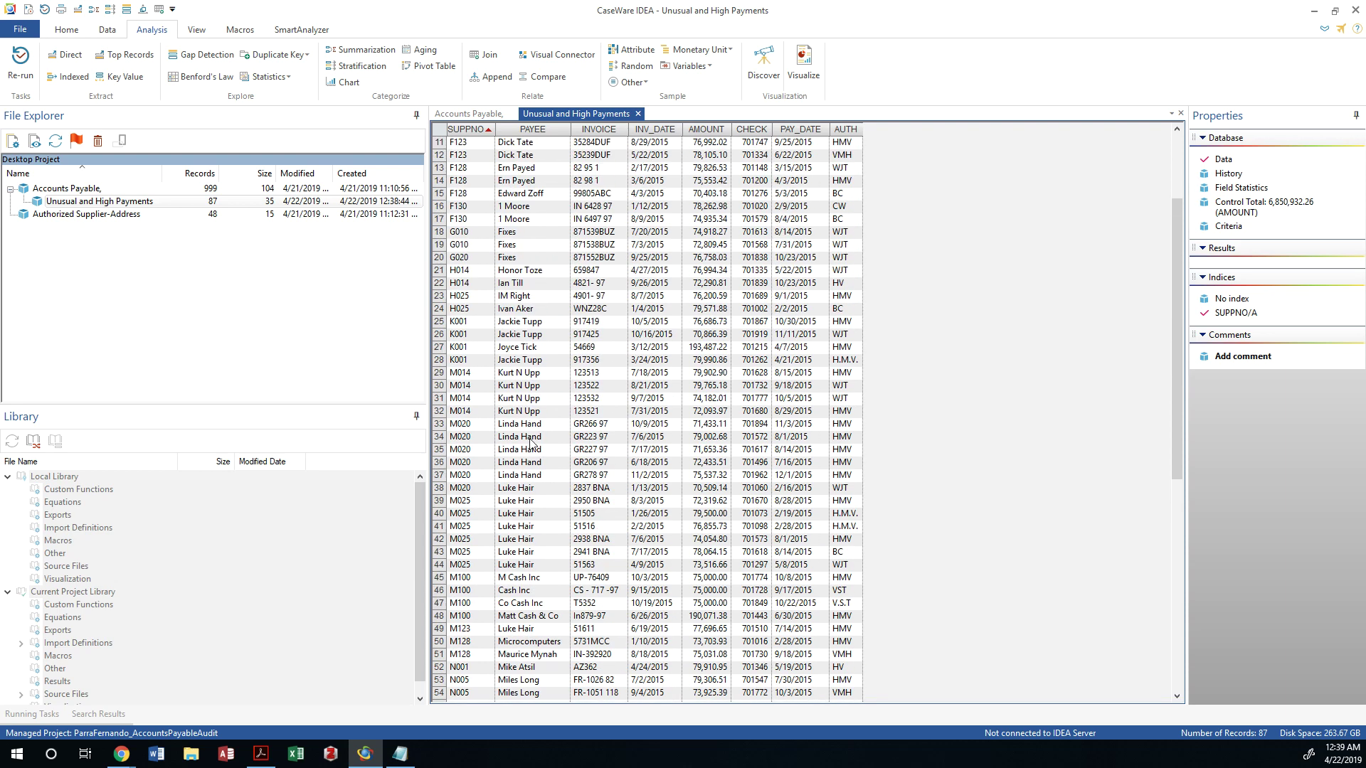
scroll(532, 445, up, 3)
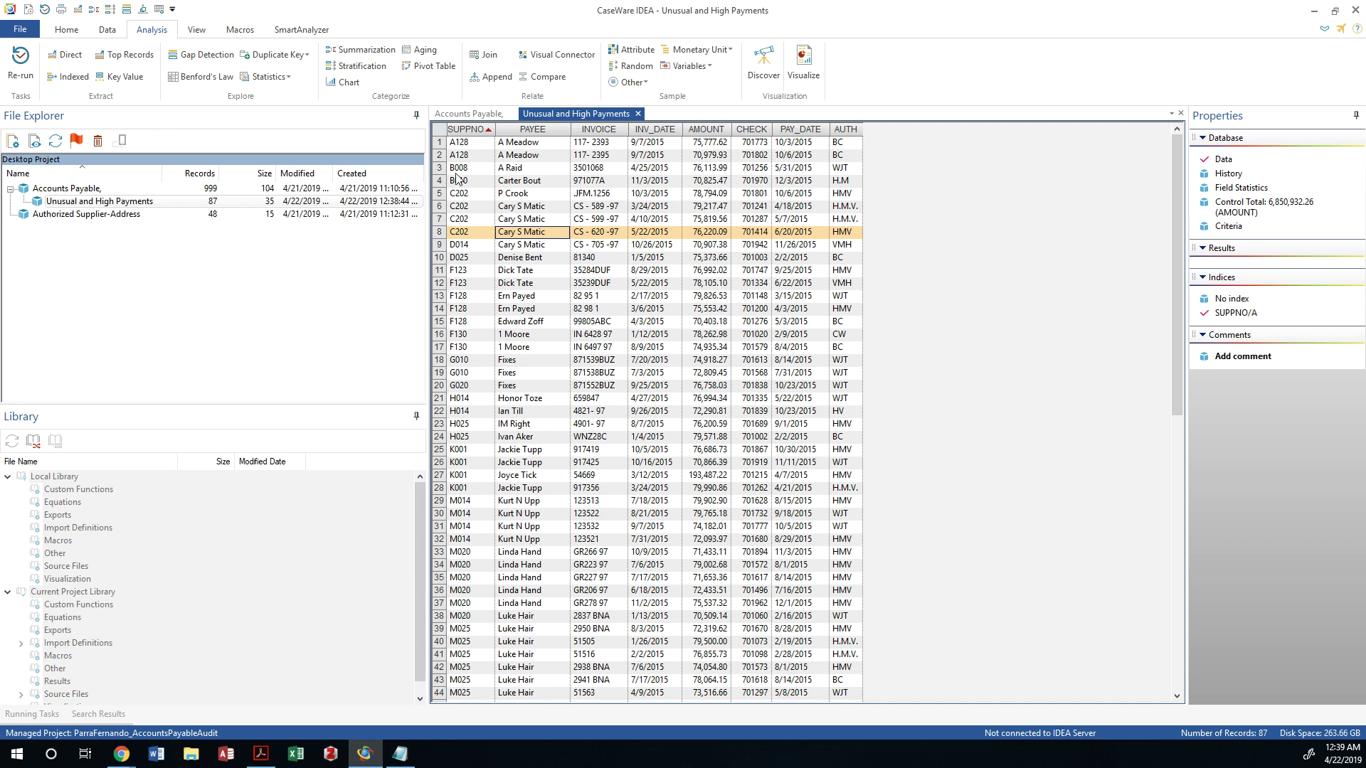
scroll(633, 413, down, 13)
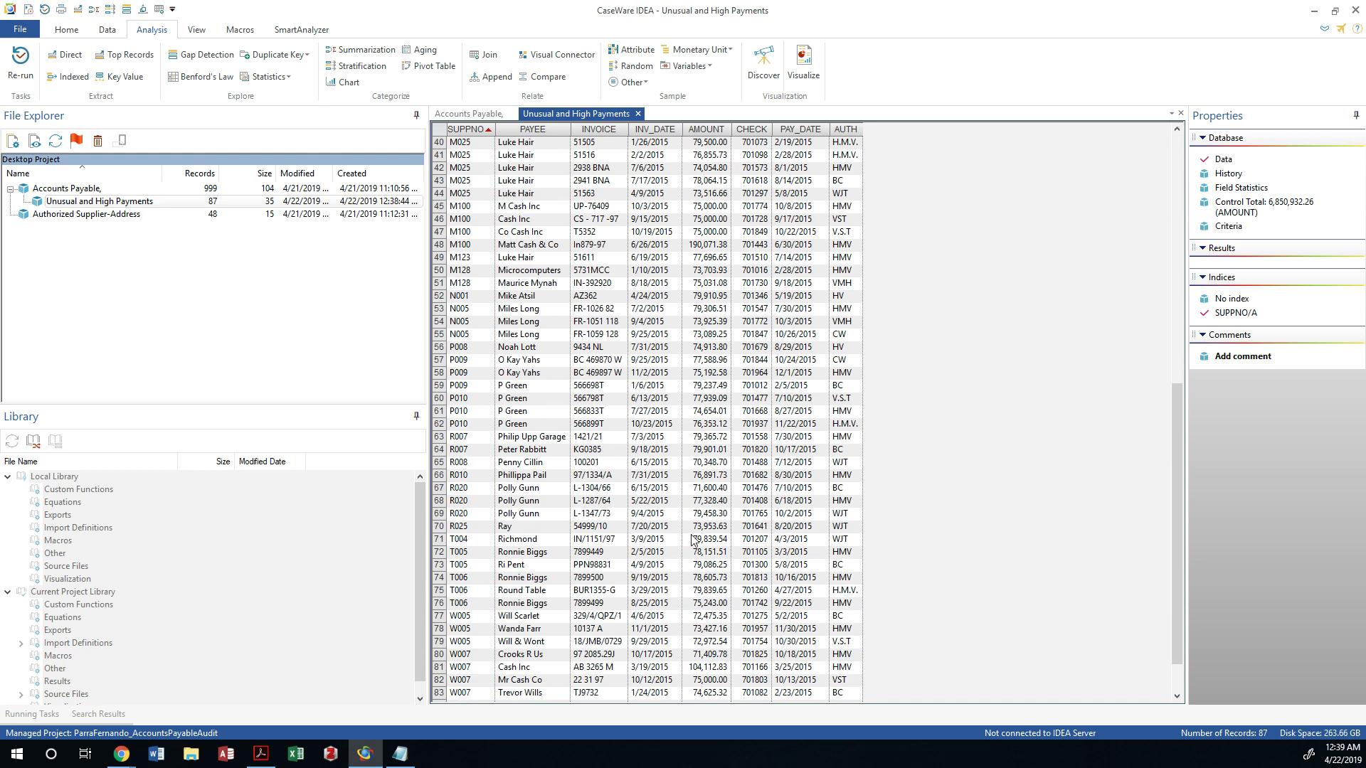
scroll(616, 501, up, 13)
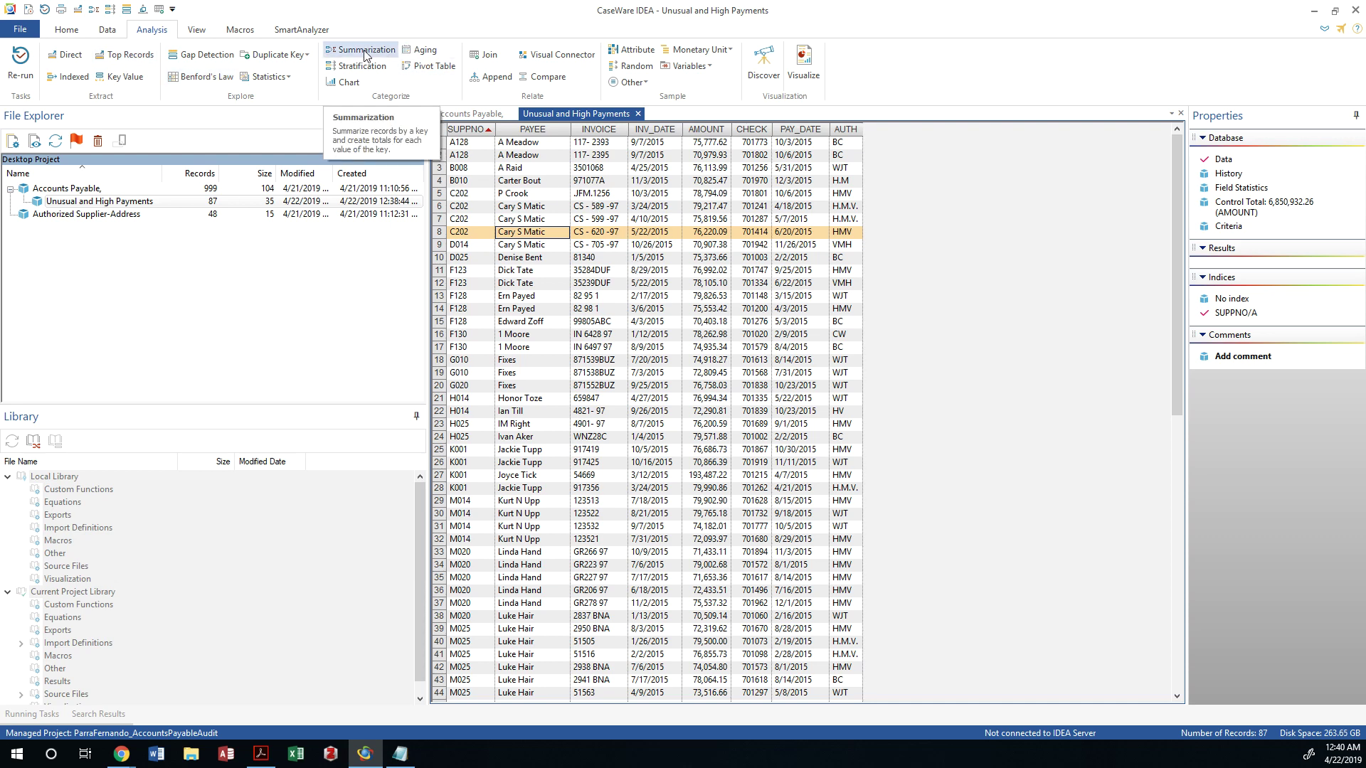
scroll(698, 361, down, 8)
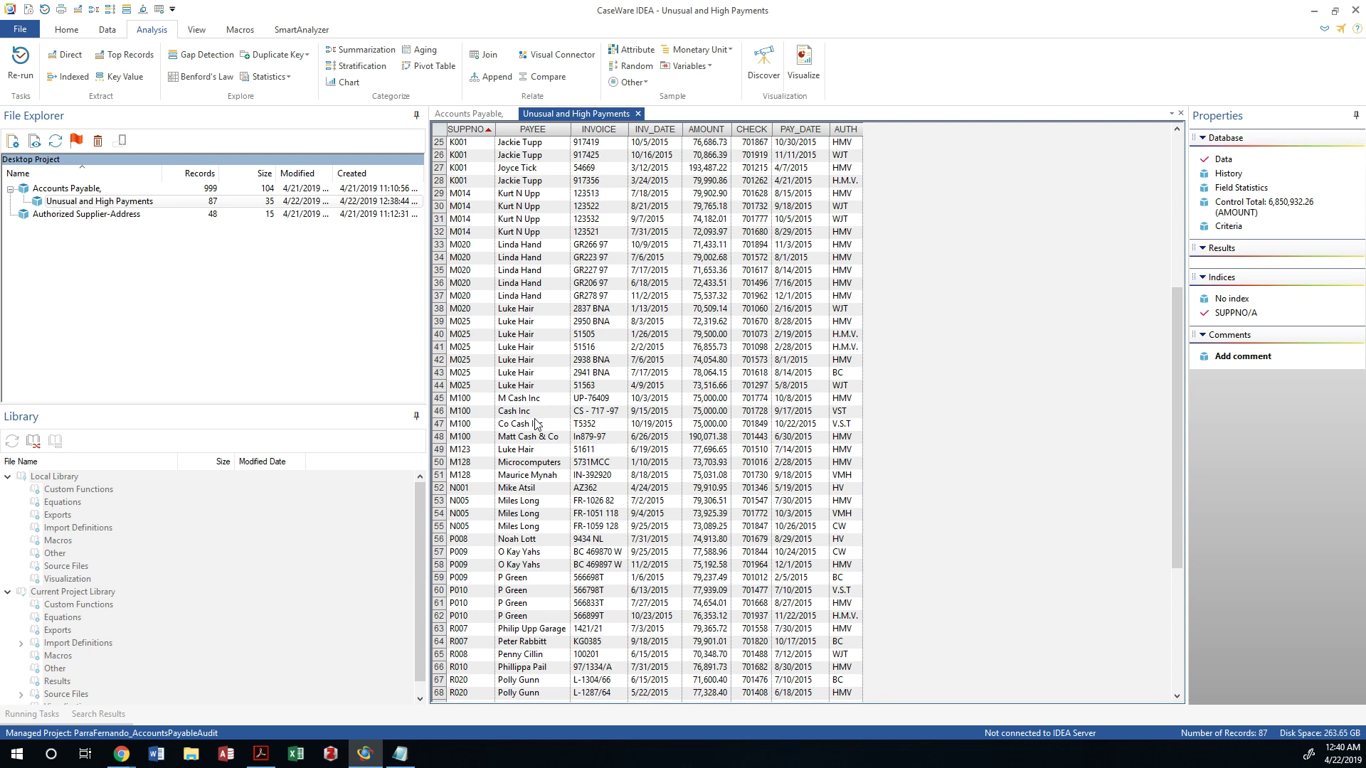
scroll(536, 423, down, 4)
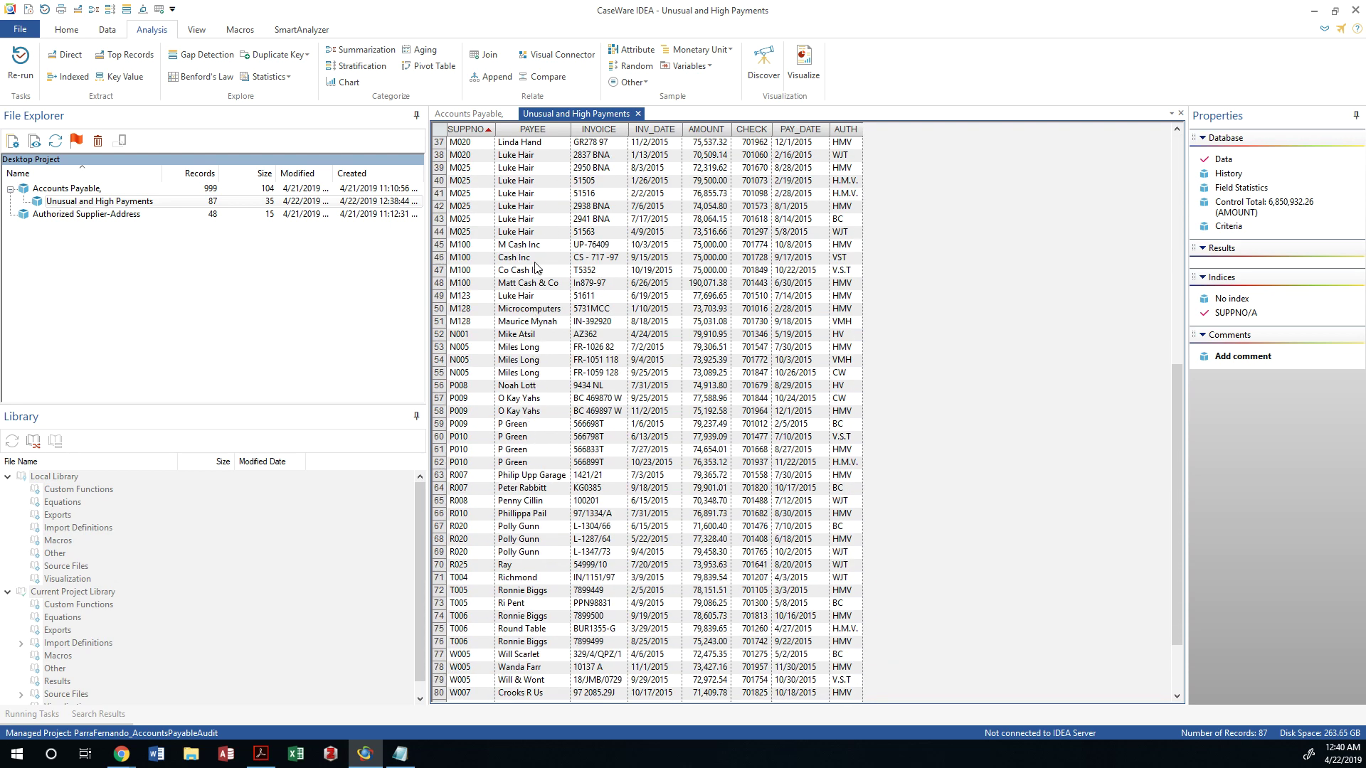
click(528, 260)
click(537, 249)
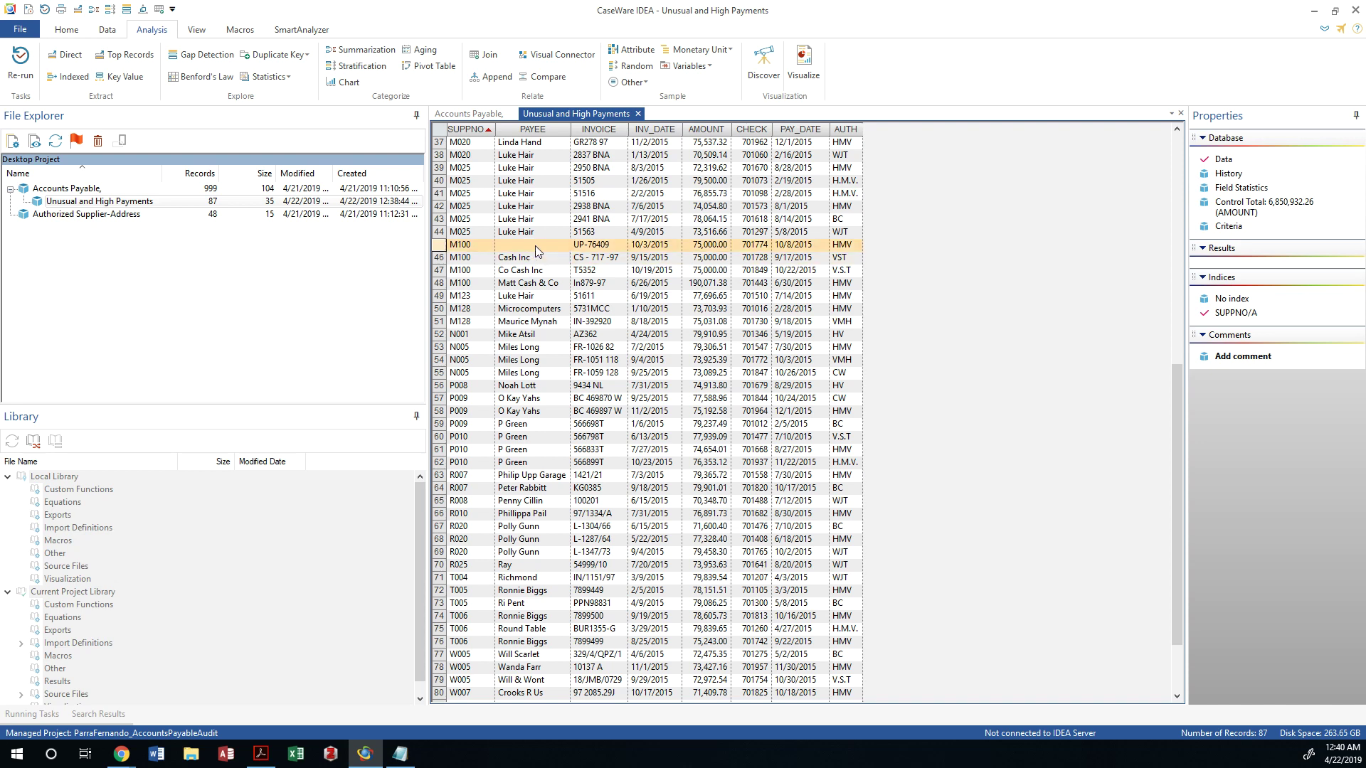
click(533, 274)
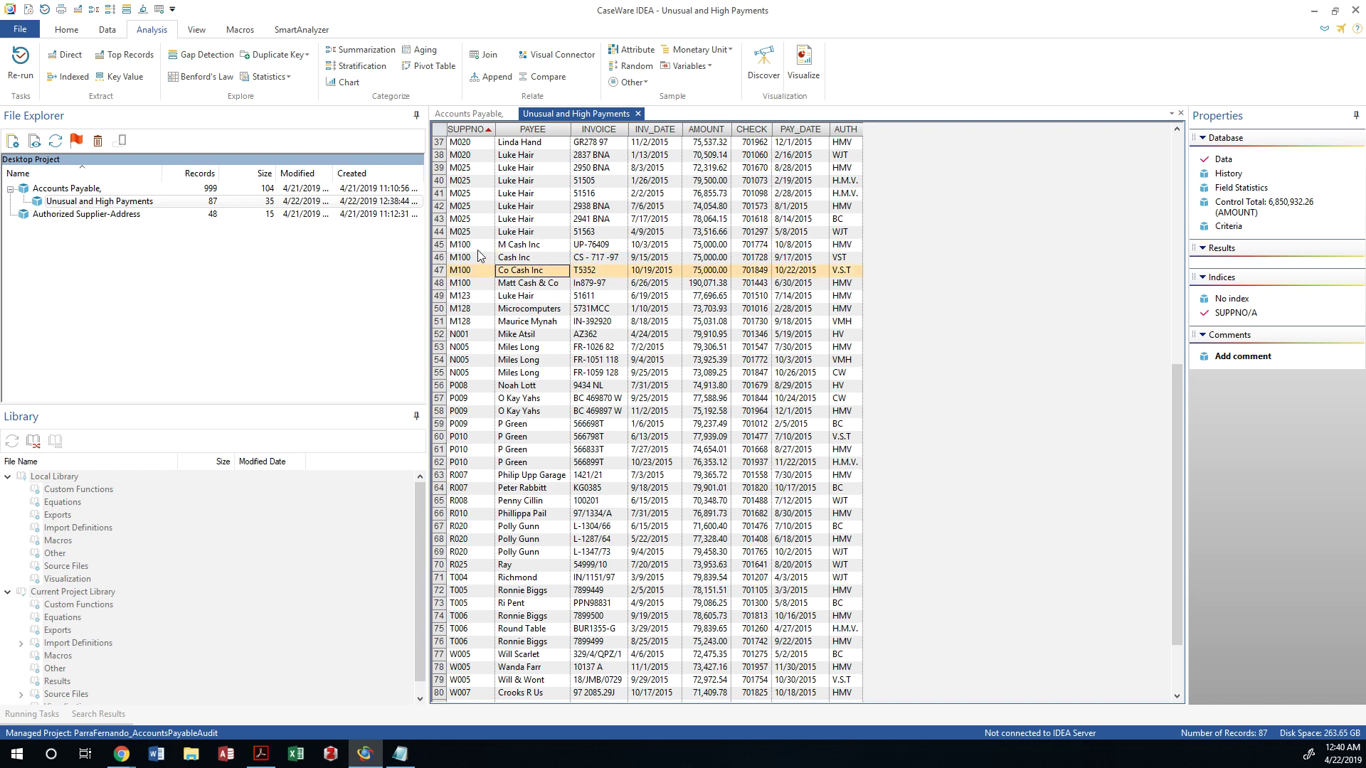
click(556, 283)
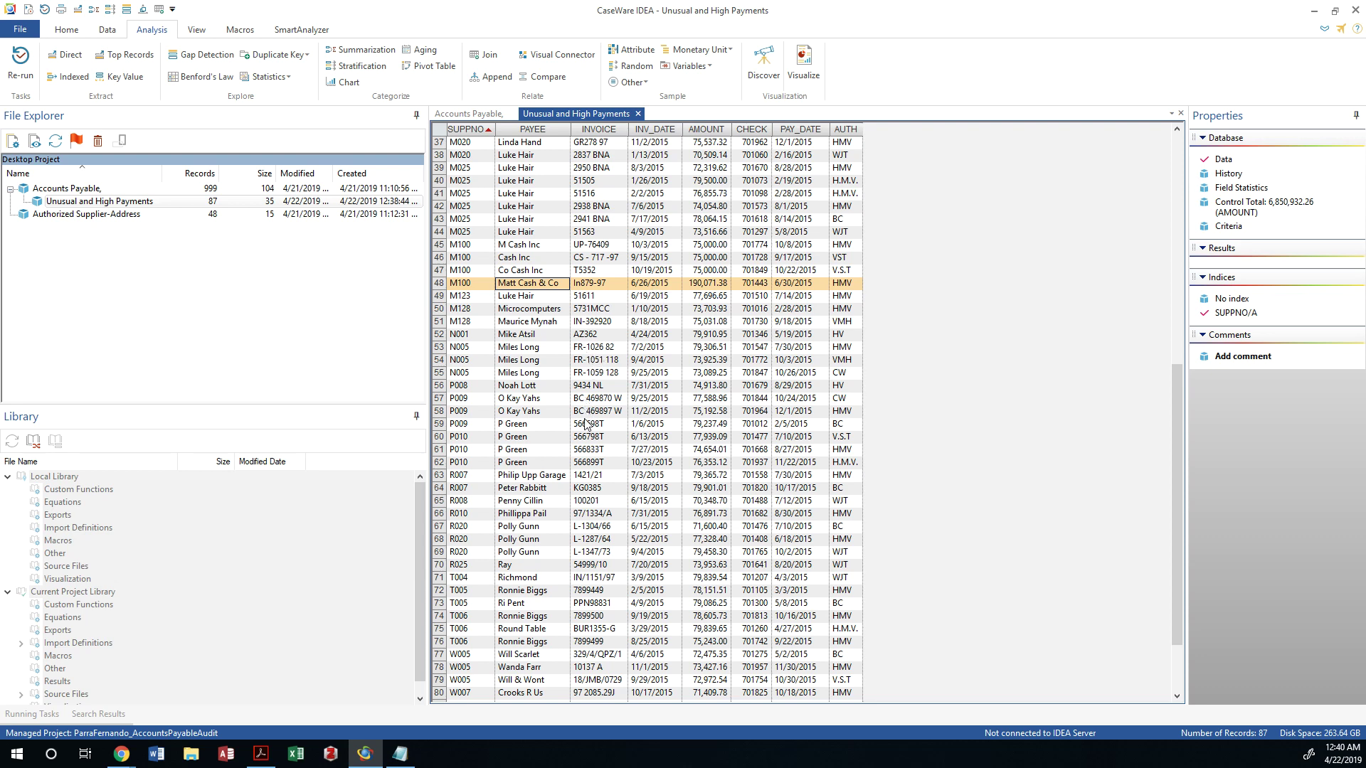
scroll(585, 460, down, 3)
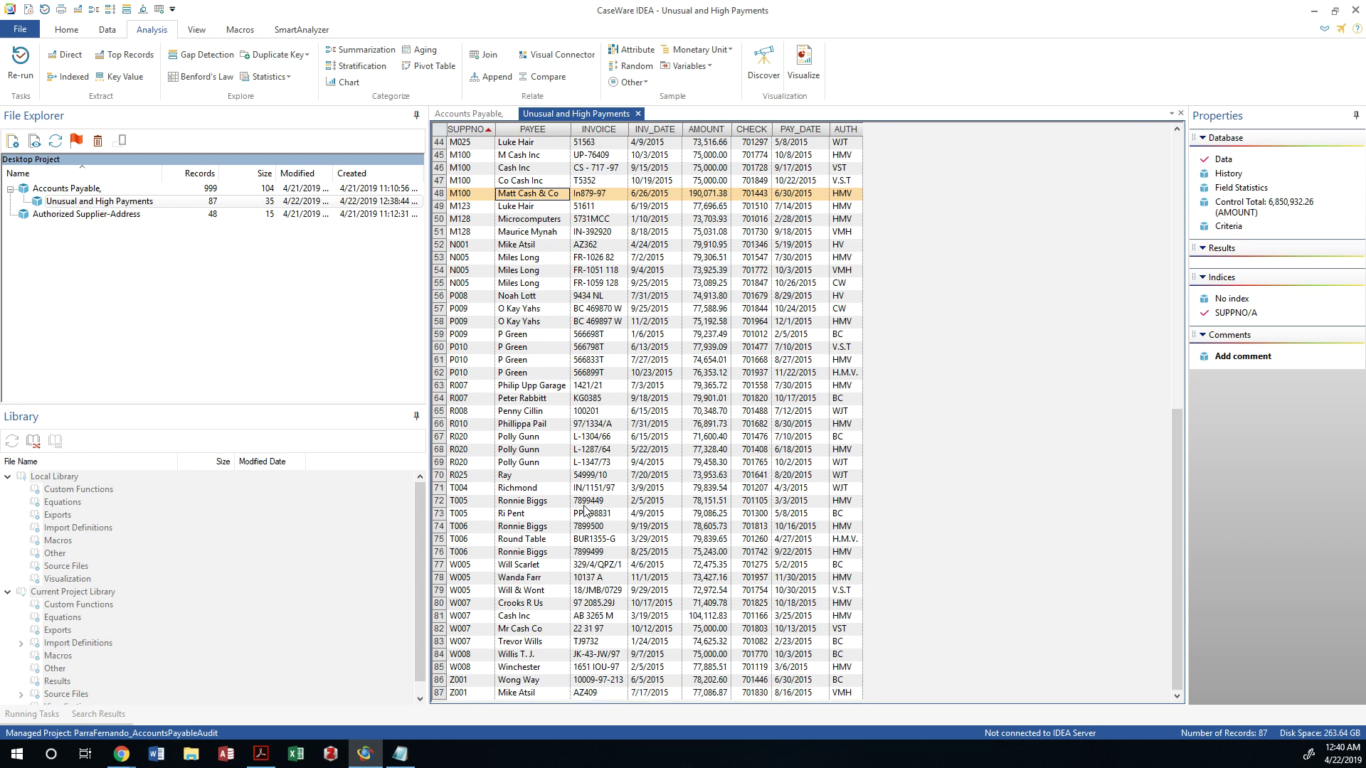
scroll(598, 466, up, 12)
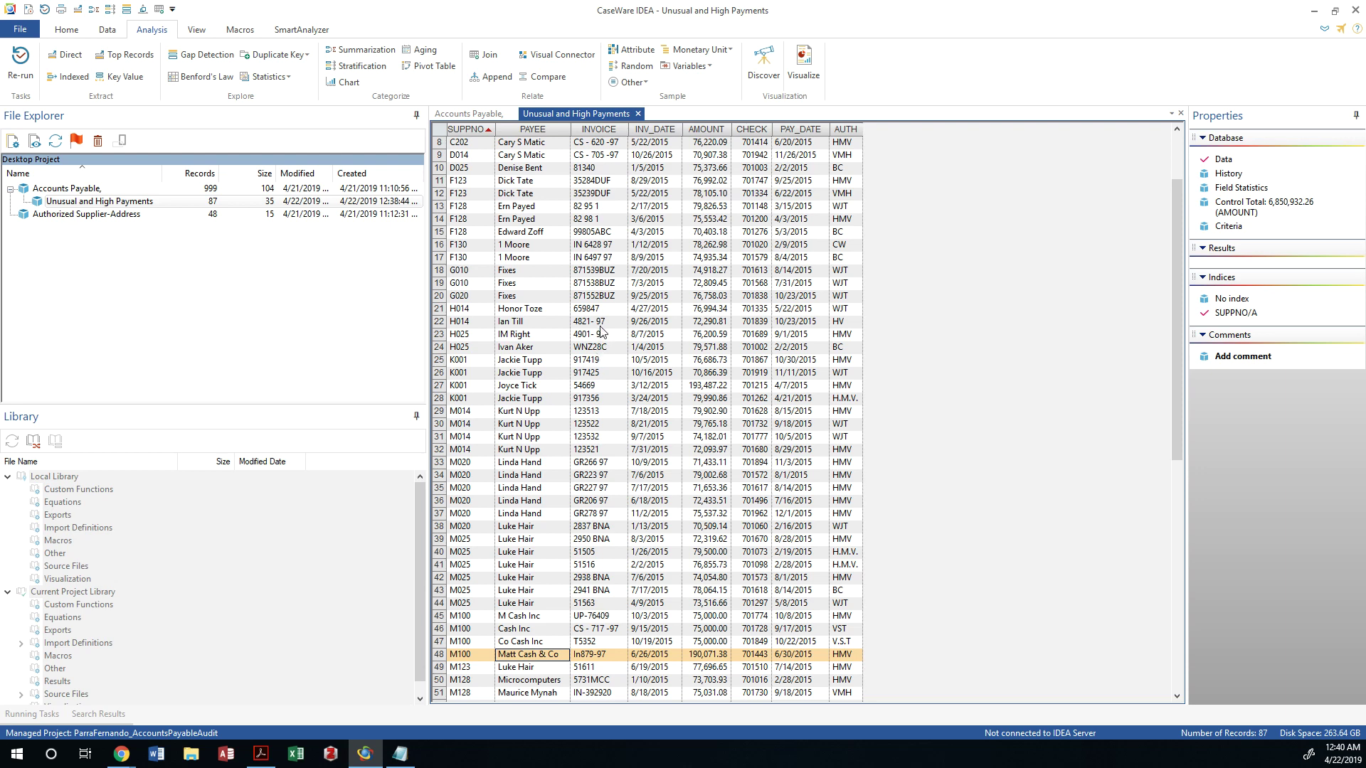
scroll(609, 311, up, 3)
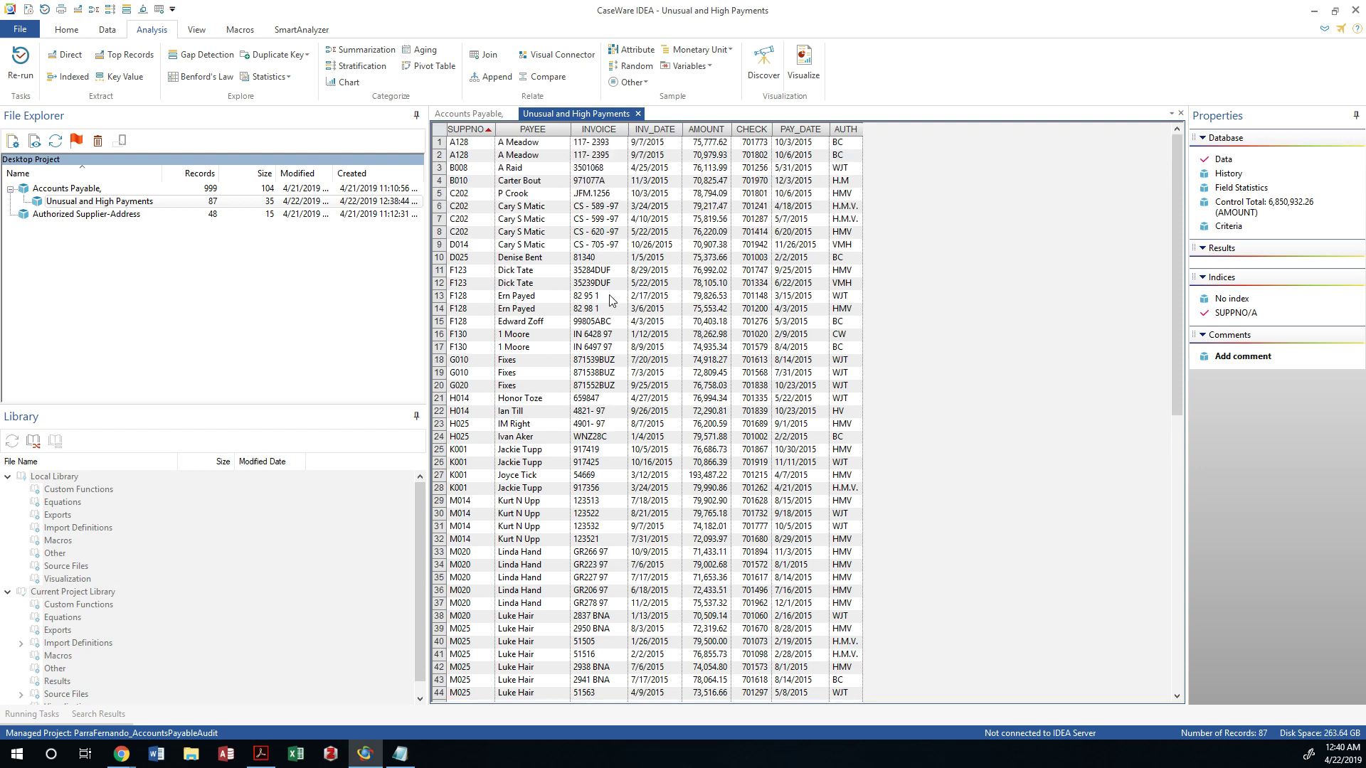
scroll(604, 447, down, 2)
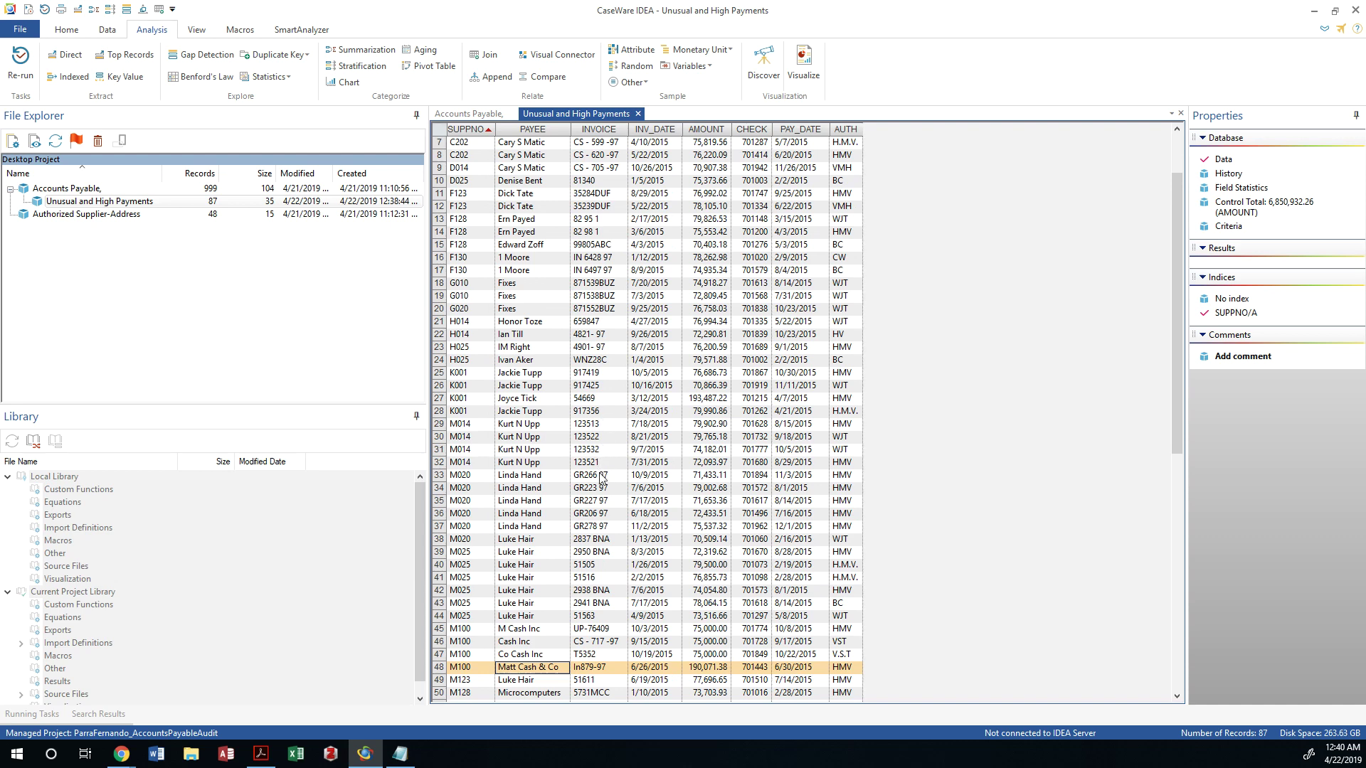
scroll(602, 524, down, 1)
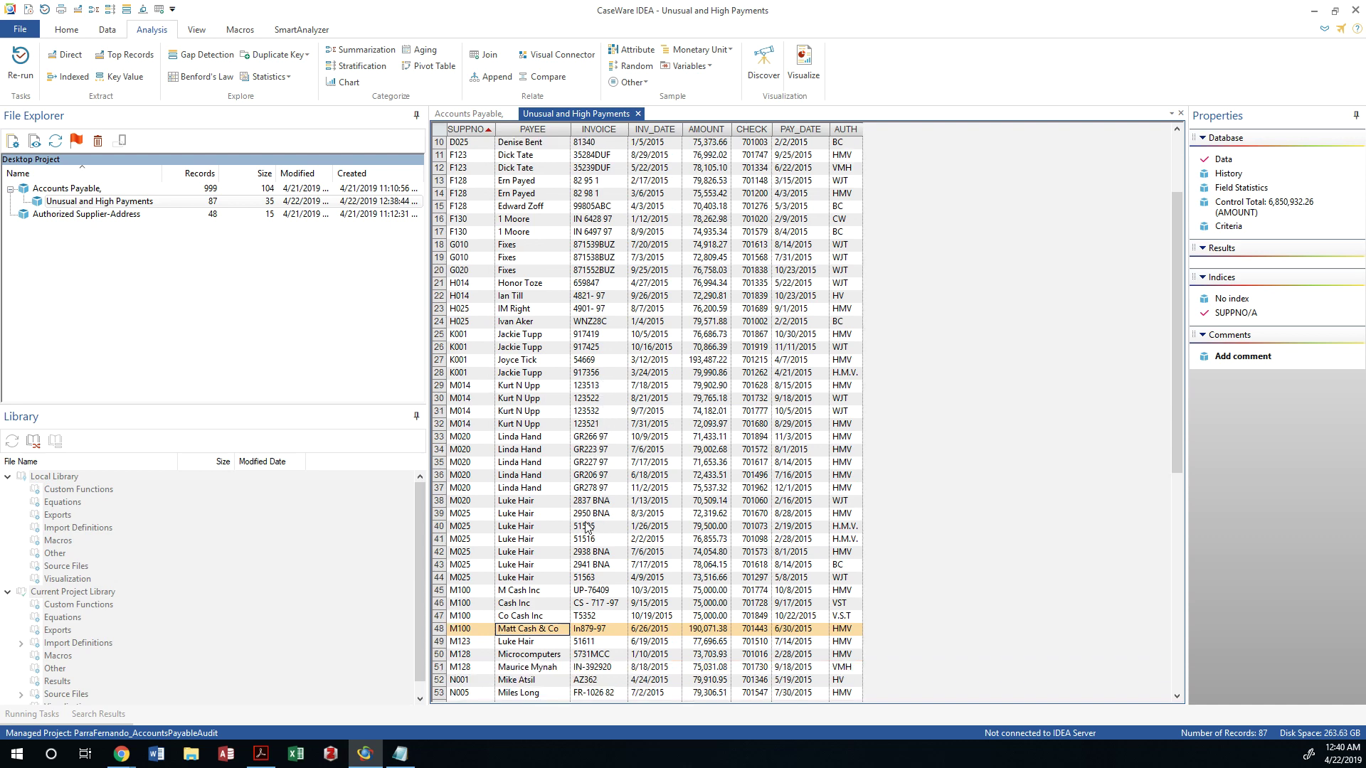
click(500, 604)
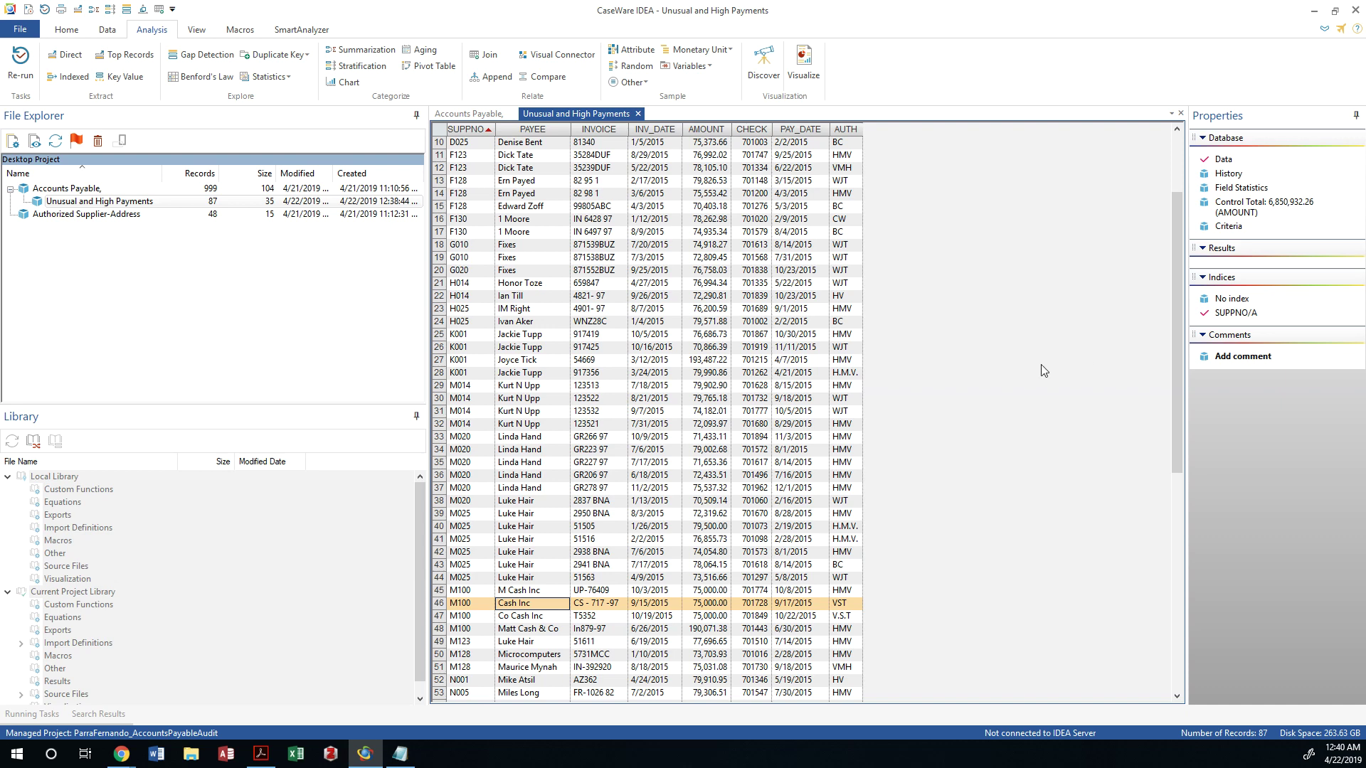
double_click(542, 616)
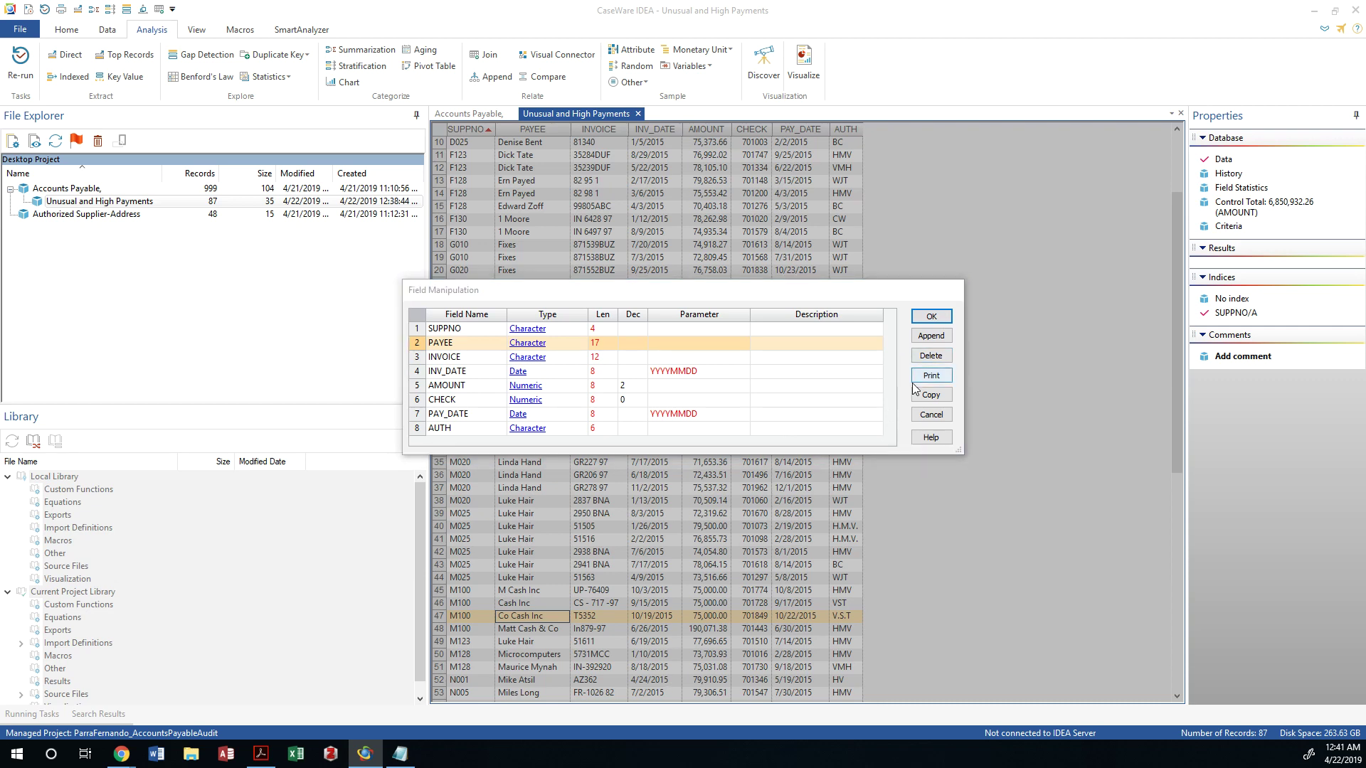
click(919, 416)
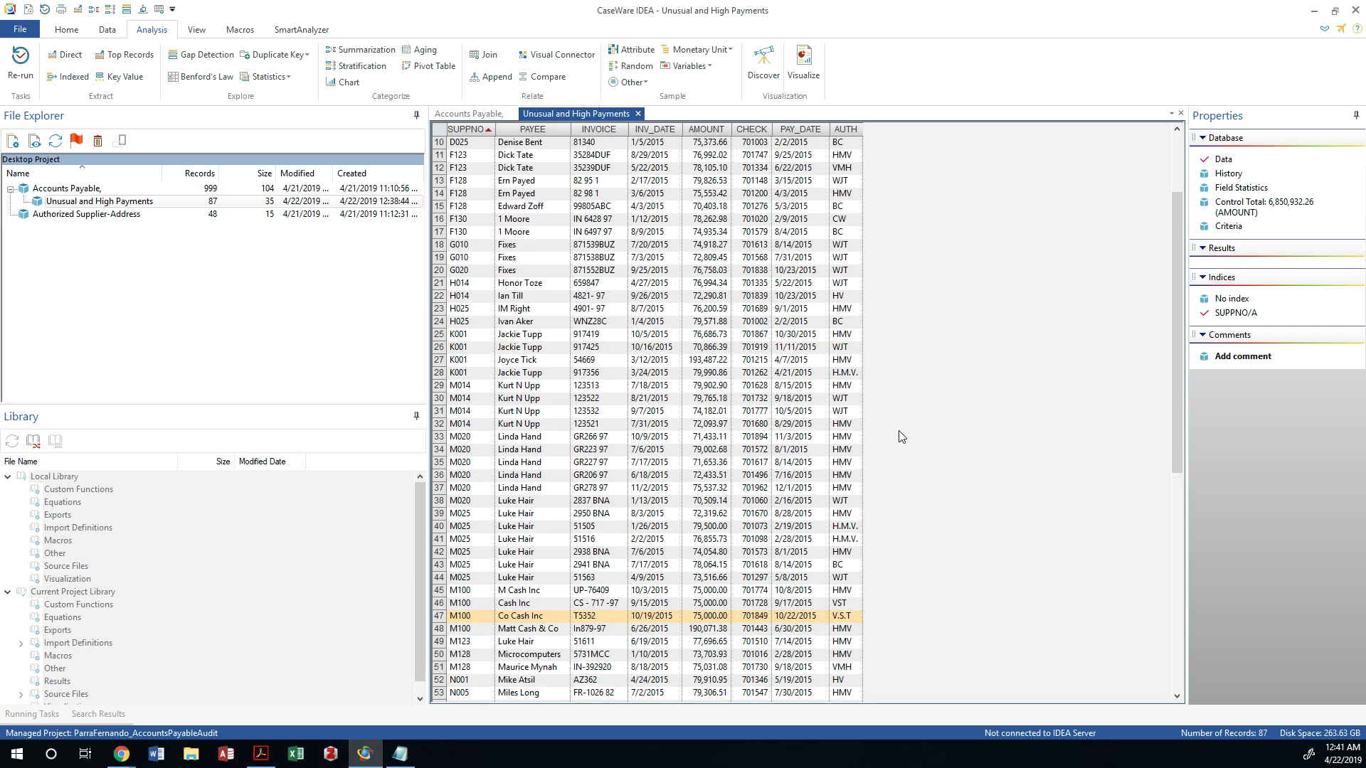